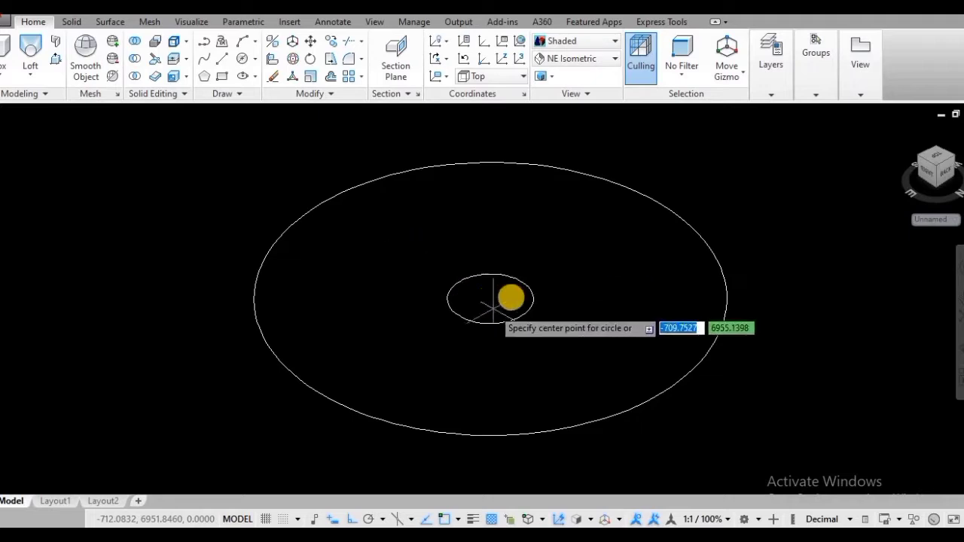
# Step: Draw a circle between the two existing sizes at their shared centre and move it straight down about 69 units along Z
pyautogui.click(490, 299)
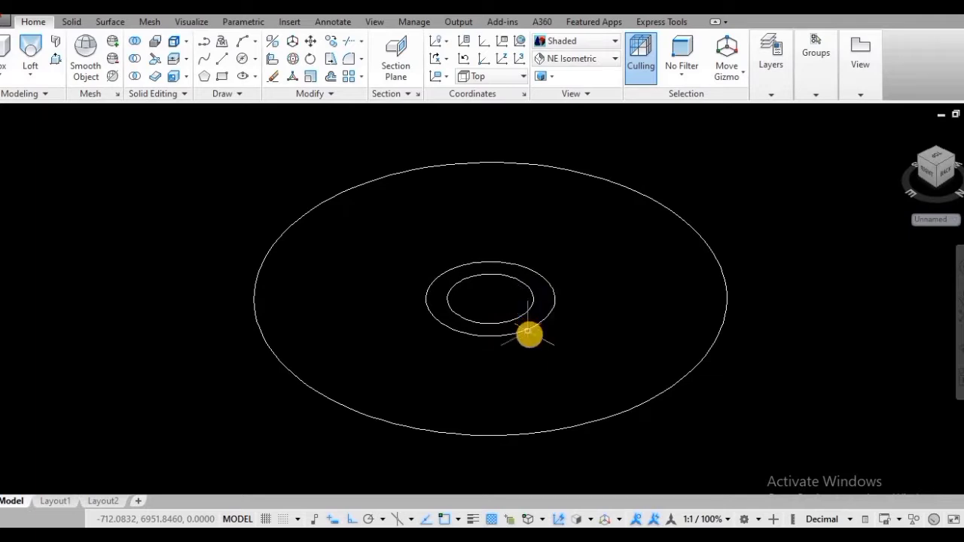
pyautogui.press('Return')
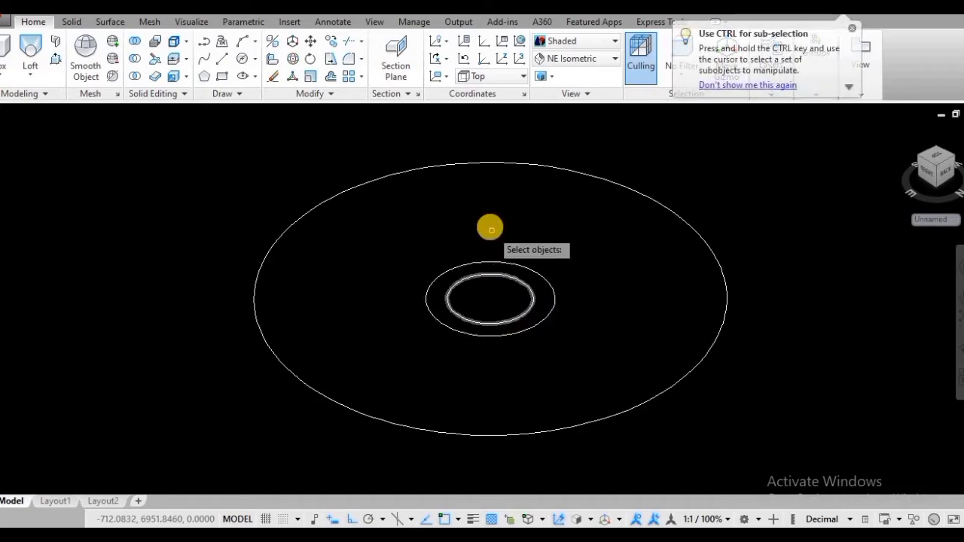
pyautogui.scroll(-5, 490, 228)
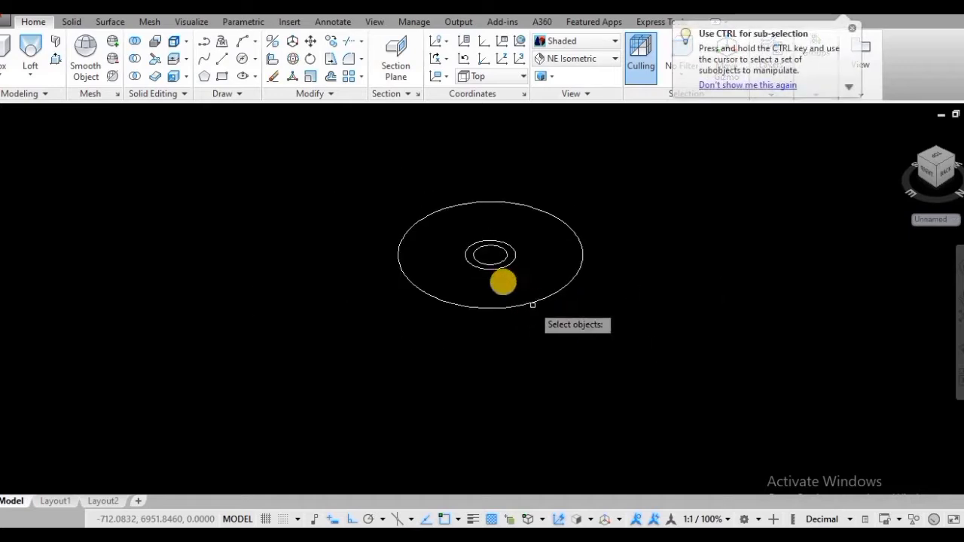
pyautogui.press('Return')
pyautogui.click(621, 299)
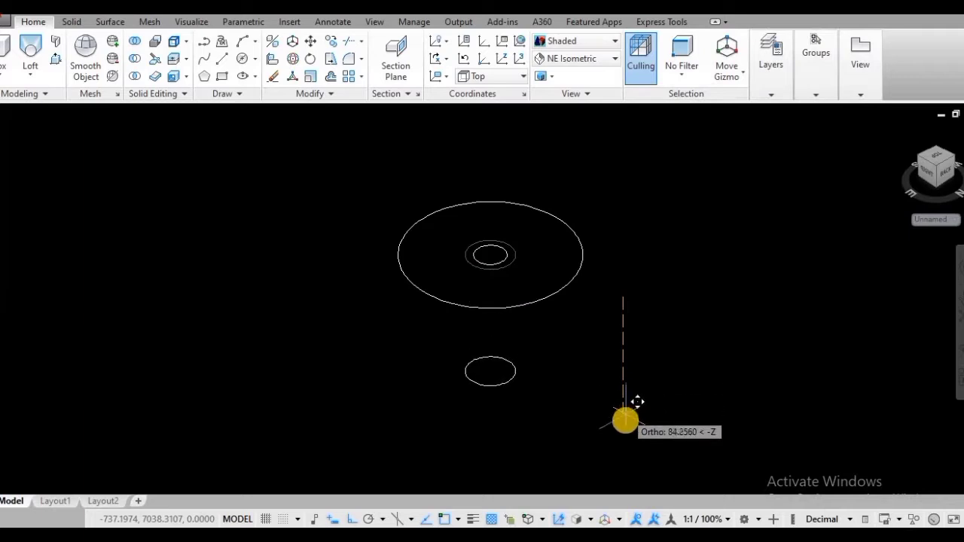
pyautogui.click(625, 392)
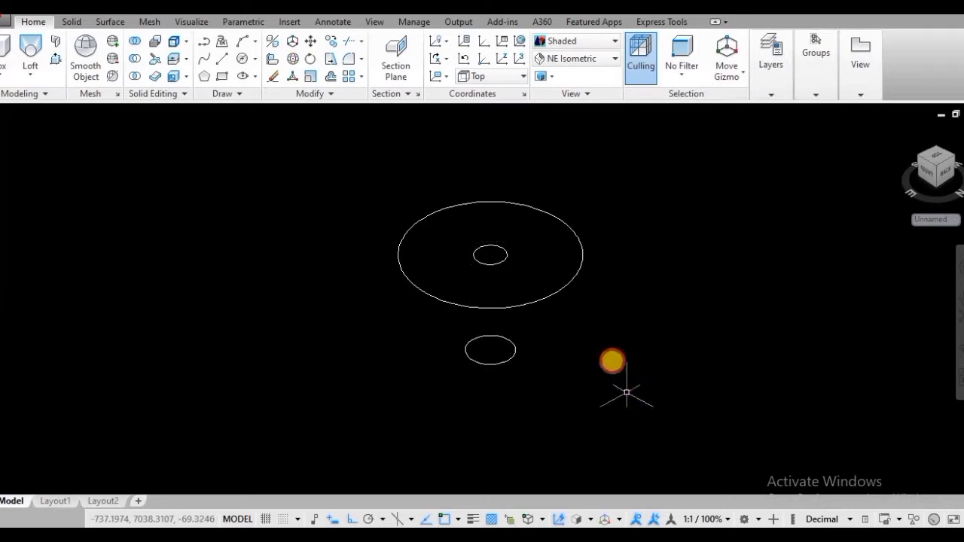
# Step: Move the smallest circle straight down about 97 units along Z, below the middle circle
pyautogui.press('Return')
pyautogui.click(498, 259)
pyautogui.press('Return')
pyautogui.click(647, 269)
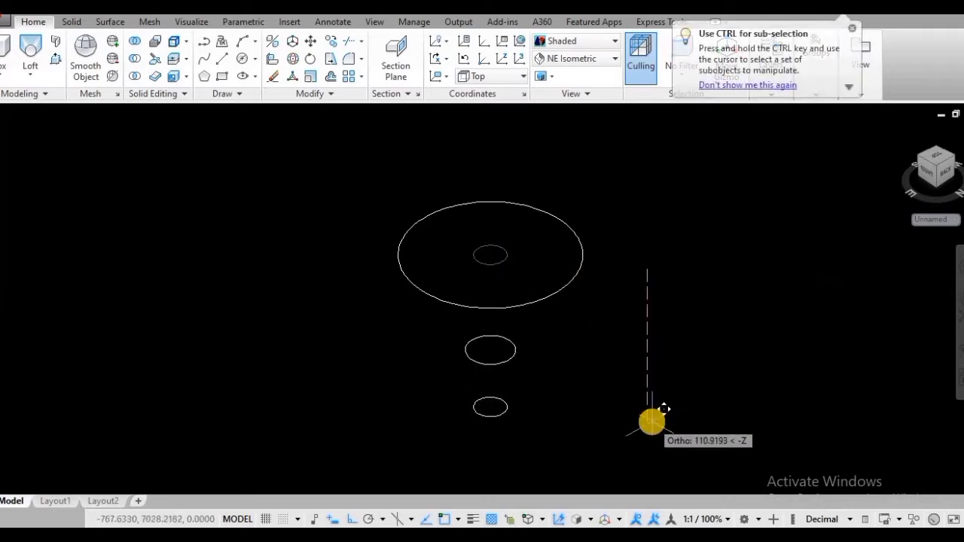
pyautogui.click(649, 402)
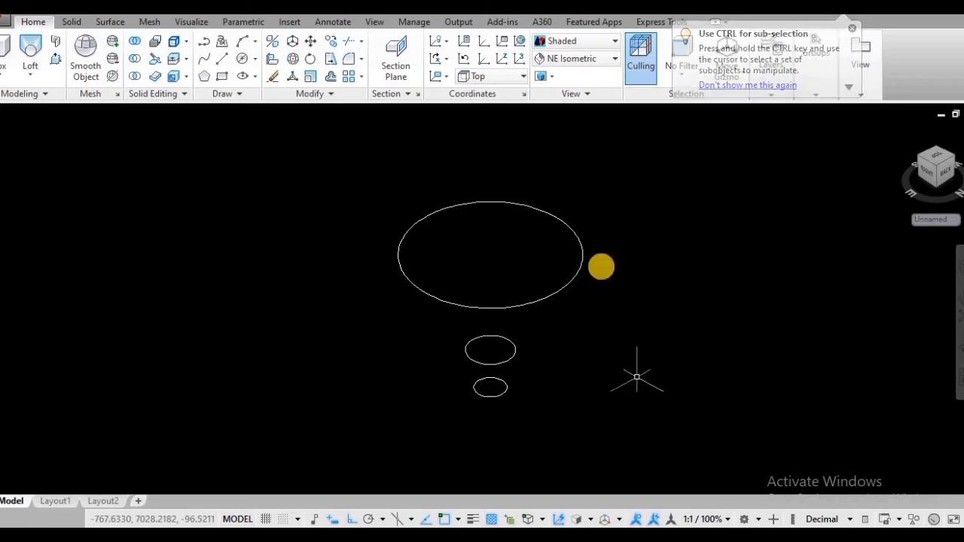
pyautogui.keyDown('shift'); pyautogui.moveTo(808, 381); pyautogui.dragTo(681, 354, button='middle'); pyautogui.keyUp('shift')
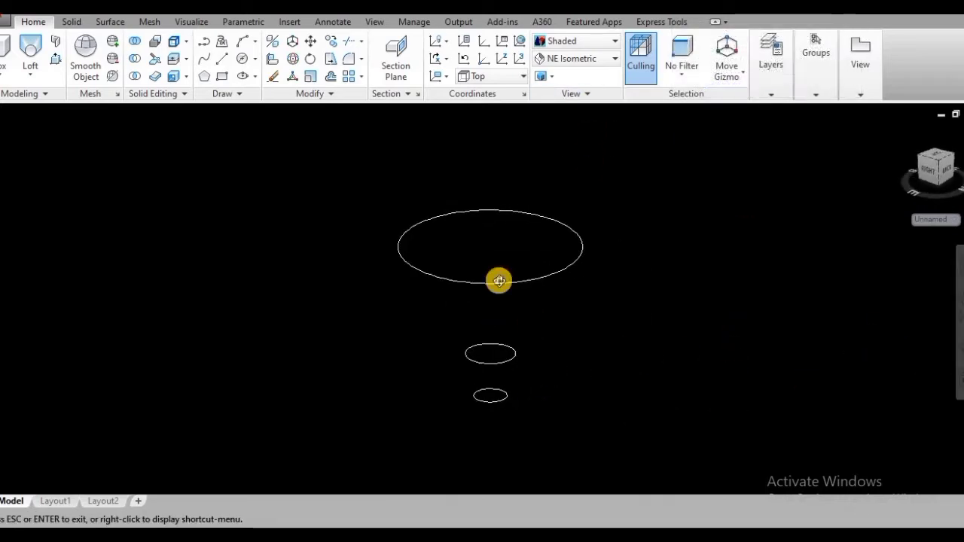
pyautogui.keyDown('shift'); pyautogui.moveTo(338, 228); pyautogui.dragTo(322, 224, button='middle'); pyautogui.keyUp('shift')
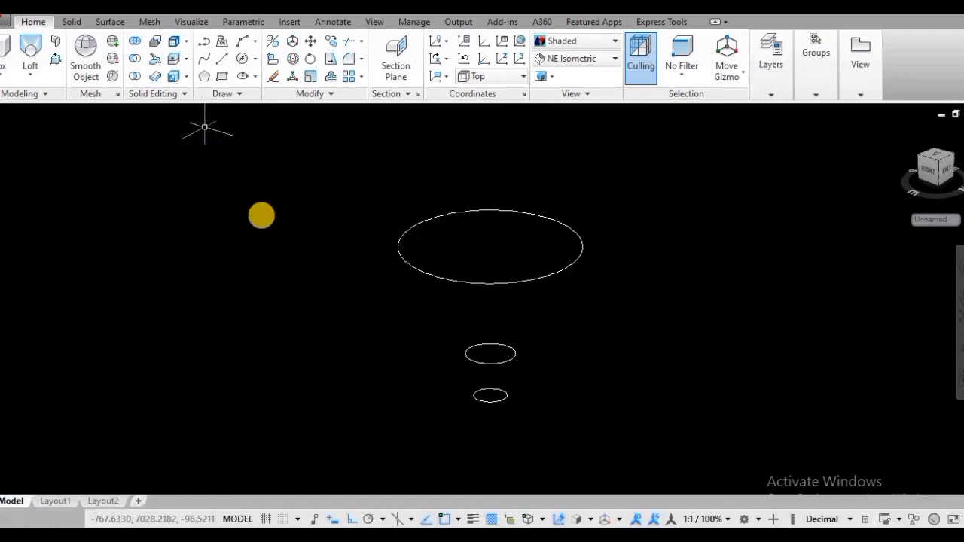
pyautogui.scroll(3, 464, 267)
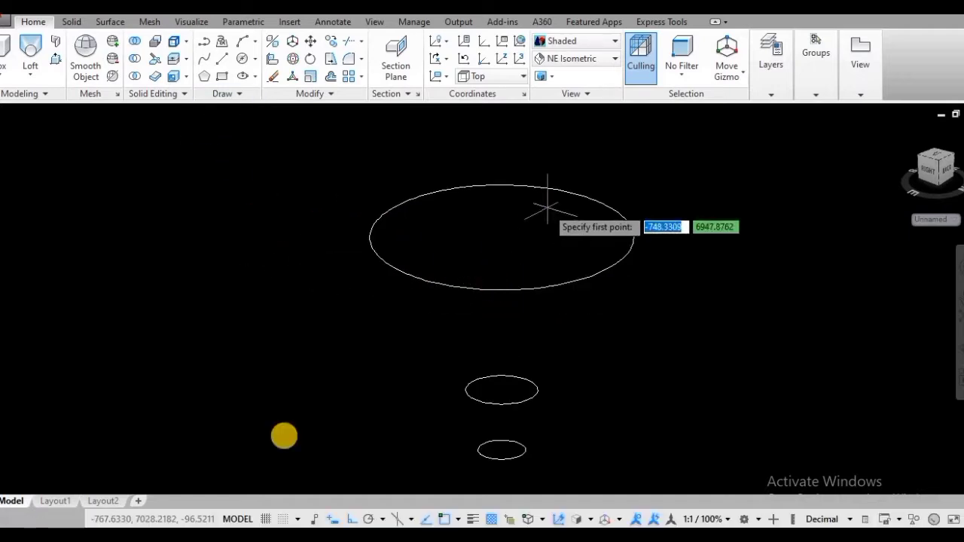
pyautogui.click(332, 519)
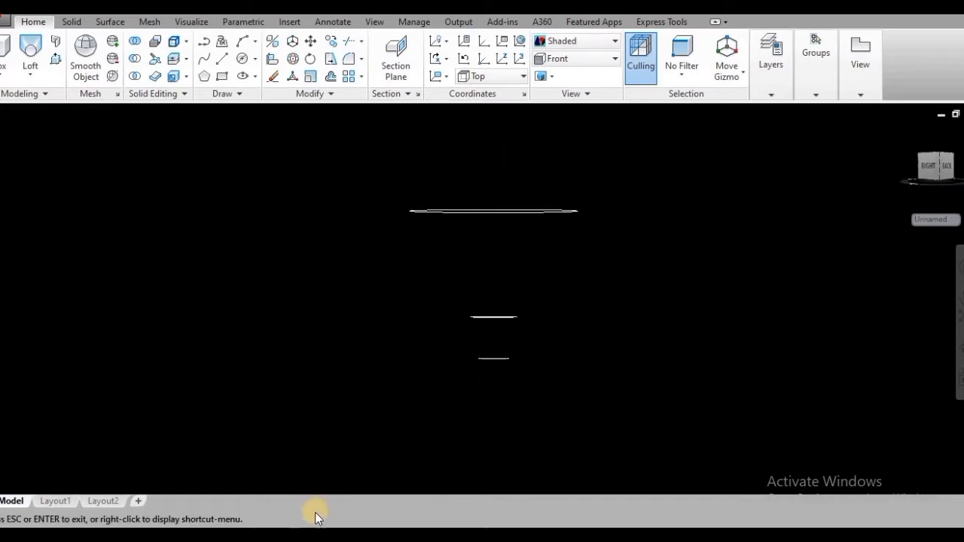
pyautogui.press('Escape')
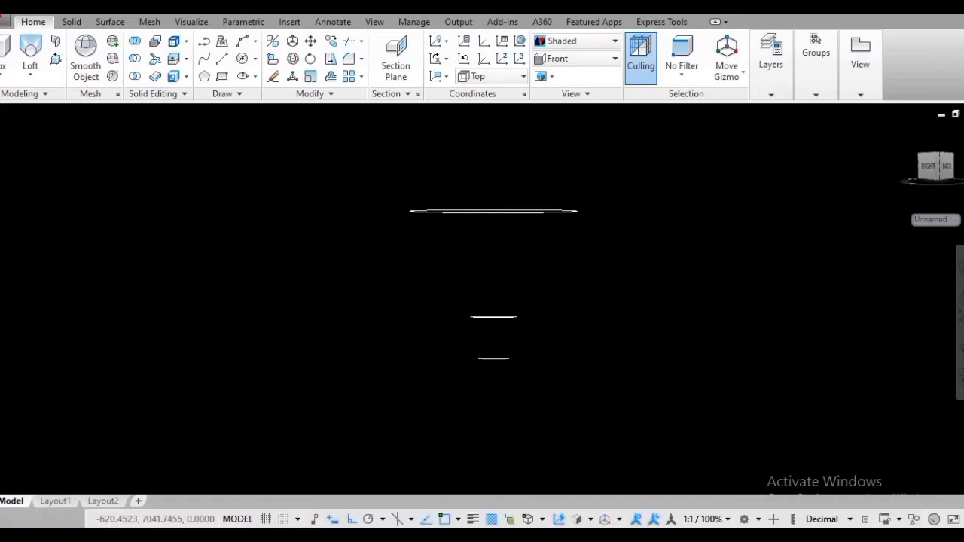
# Step: Move the smallest circle a further 22 units or so straight down along Z
pyautogui.press('Return')
pyautogui.scroll(3, 510, 380)
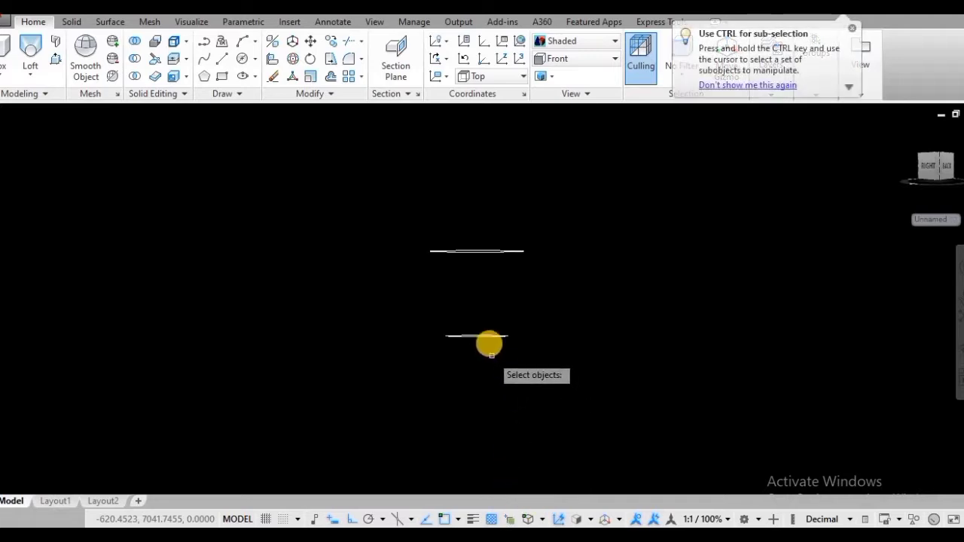
pyautogui.click(491, 336)
pyautogui.press('Return')
pyautogui.click(635, 310)
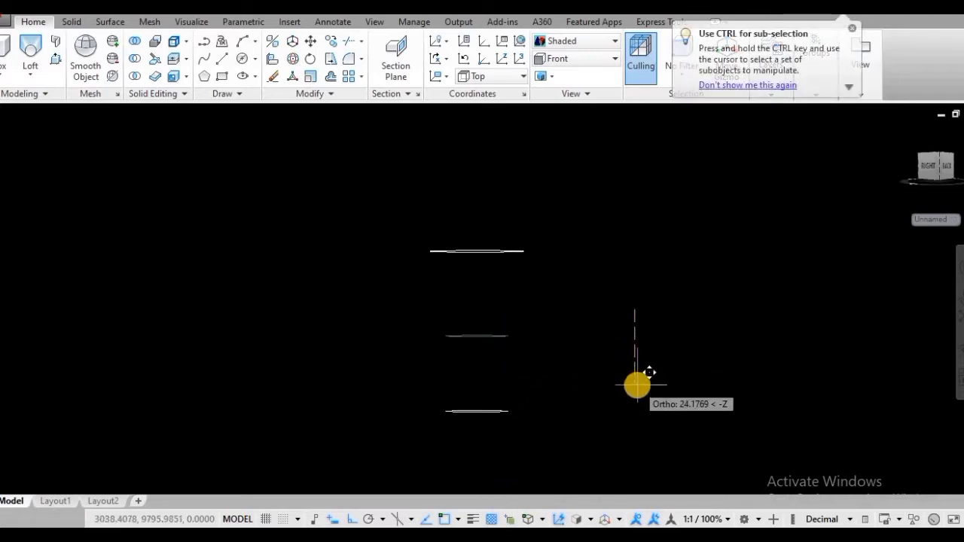
pyautogui.click(638, 379)
# Step: In the NE Isometric view, draw two lines joining the large circle's right-hand quadrant points to the matching quadrants of the middle circle
pyautogui.click(595, 58)
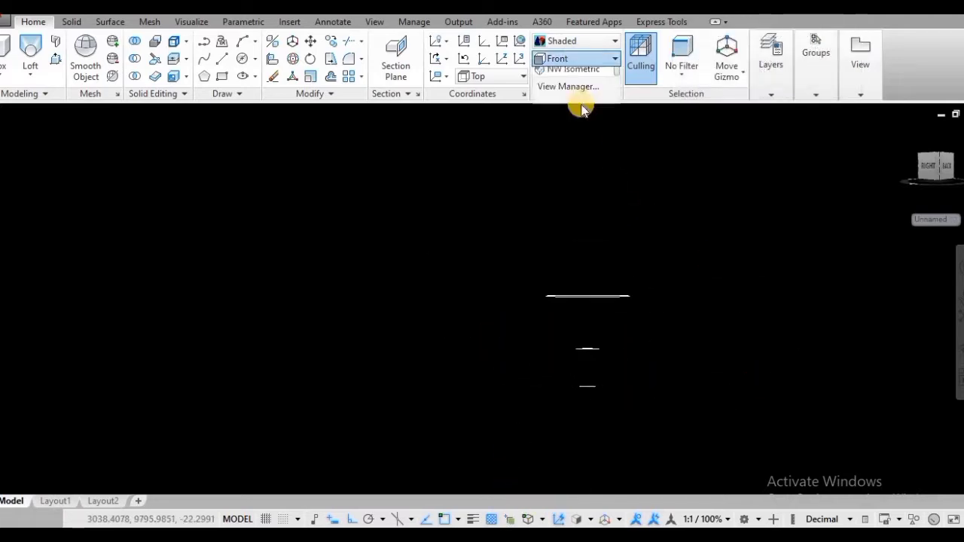
pyautogui.click(554, 193)
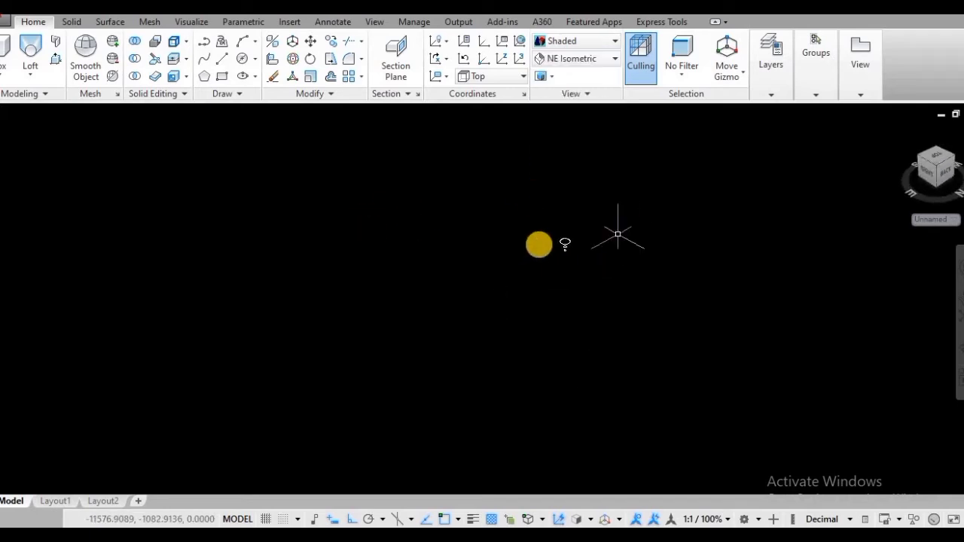
pyautogui.scroll(2, 236, 262)
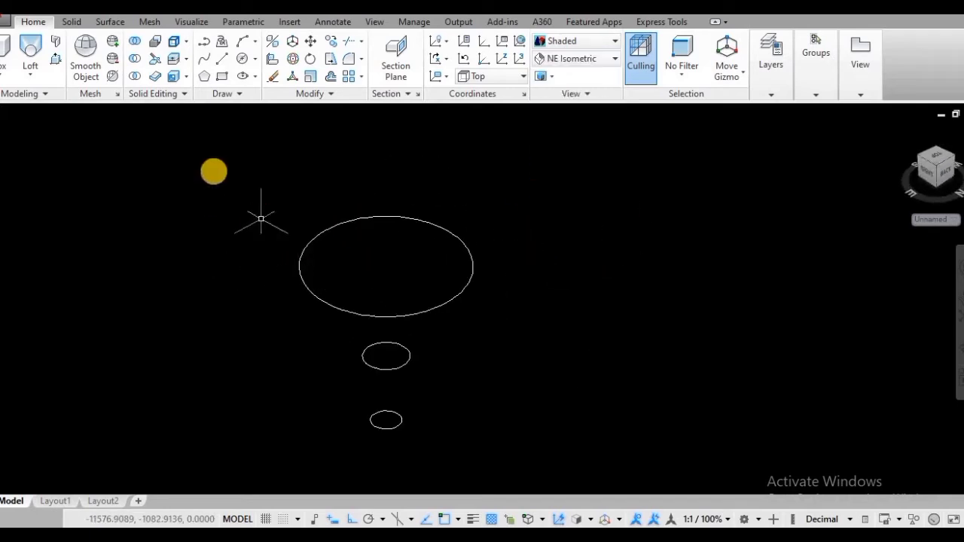
pyautogui.press('Return')
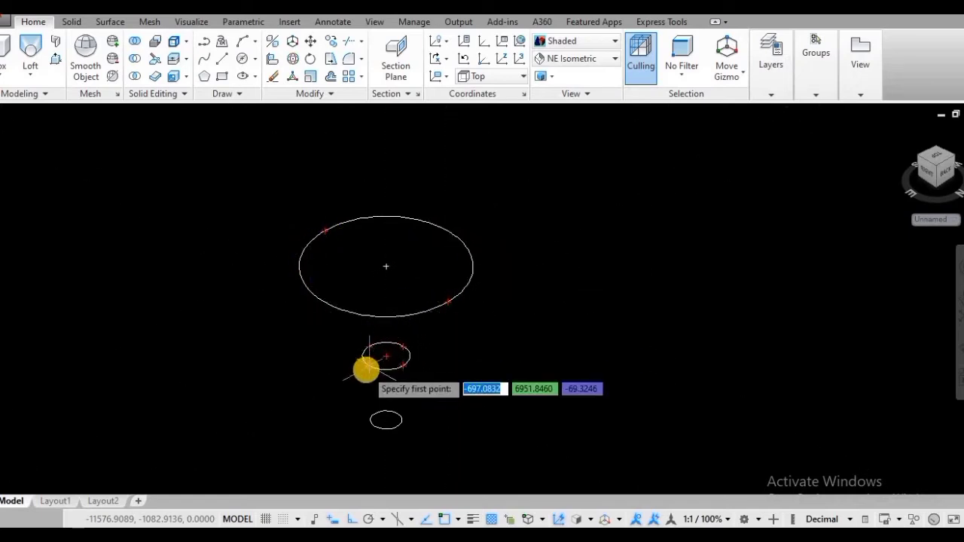
pyautogui.click(447, 233)
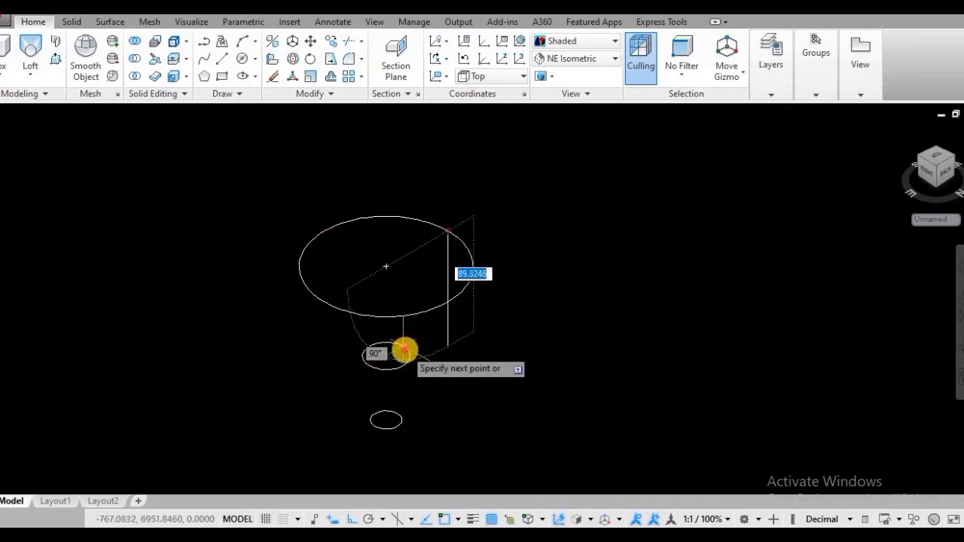
pyautogui.click(404, 347)
pyautogui.press('Return')
pyautogui.press('Return')
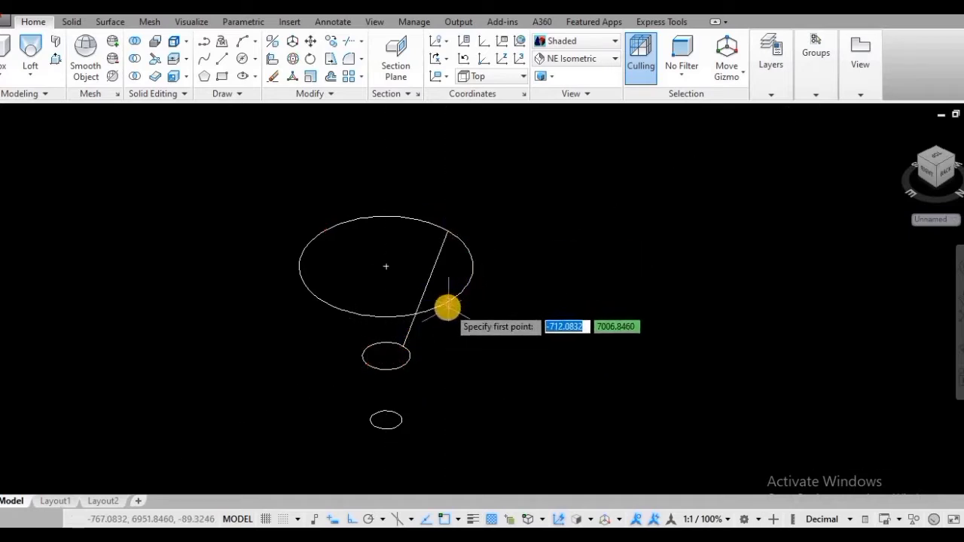
pyautogui.click(447, 302)
pyautogui.click(409, 360)
pyautogui.press('Return')
# Step: Draw two lines joining the large circle's left-hand quadrant points to the matching quadrants of the middle circle
pyautogui.press('Return')
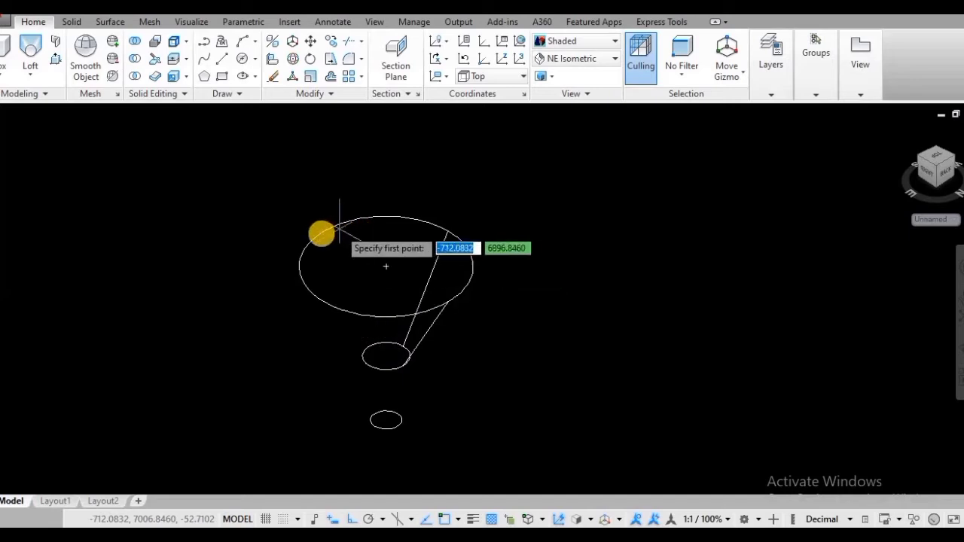
pyautogui.click(325, 230)
pyautogui.click(367, 347)
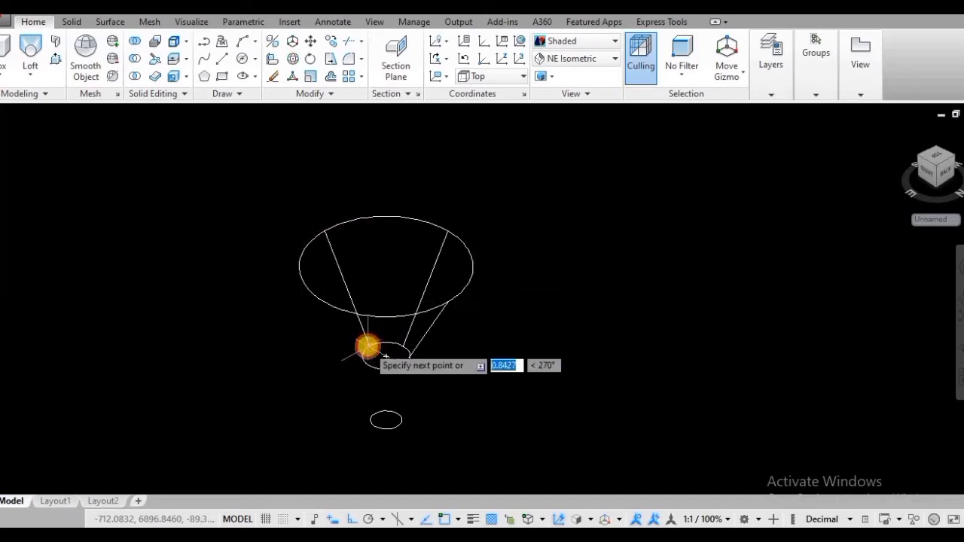
pyautogui.press('Return')
pyautogui.press('Return')
pyautogui.click(326, 301)
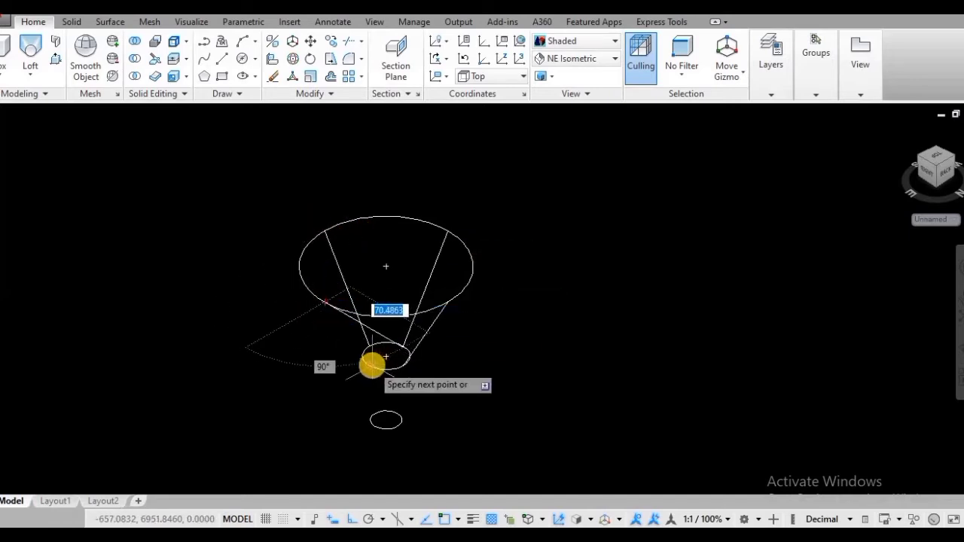
pyautogui.click(365, 353)
pyautogui.press('Return')
# Step: Draw two lines joining the middle circle's right-hand quadrant points to the matching quadrants of the smallest circle
pyautogui.press('Return')
pyautogui.click(404, 365)
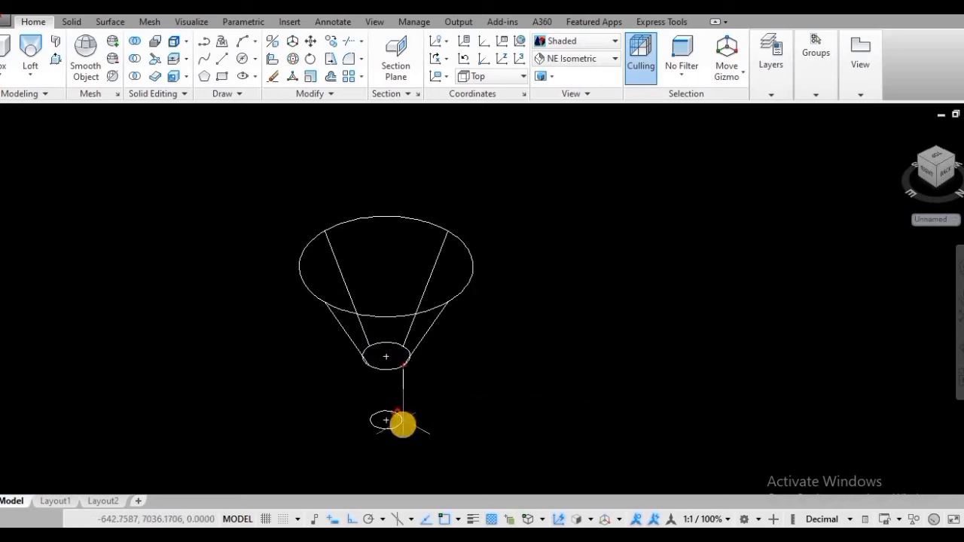
pyautogui.scroll(8, 398, 425)
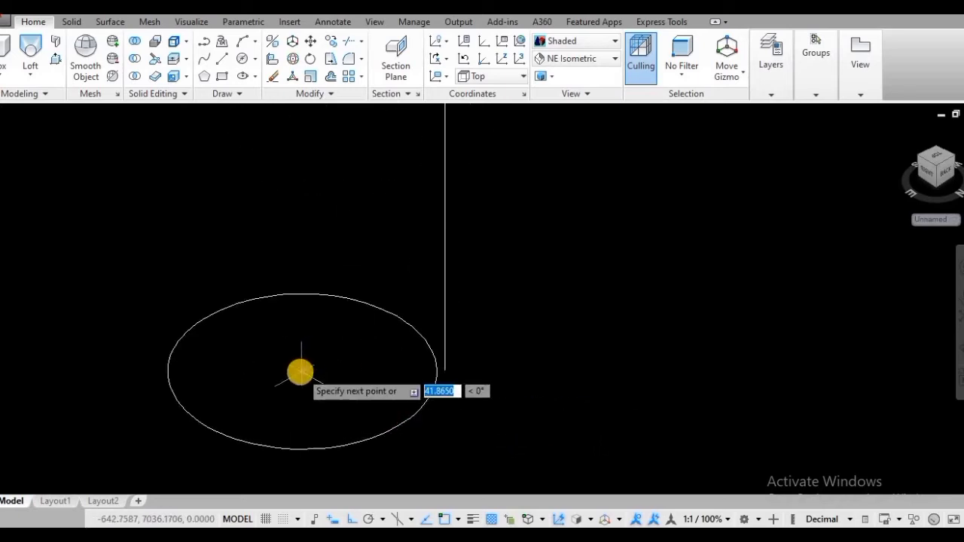
pyautogui.scroll(-2, 399, 415)
pyautogui.scroll(-2, 397, 411)
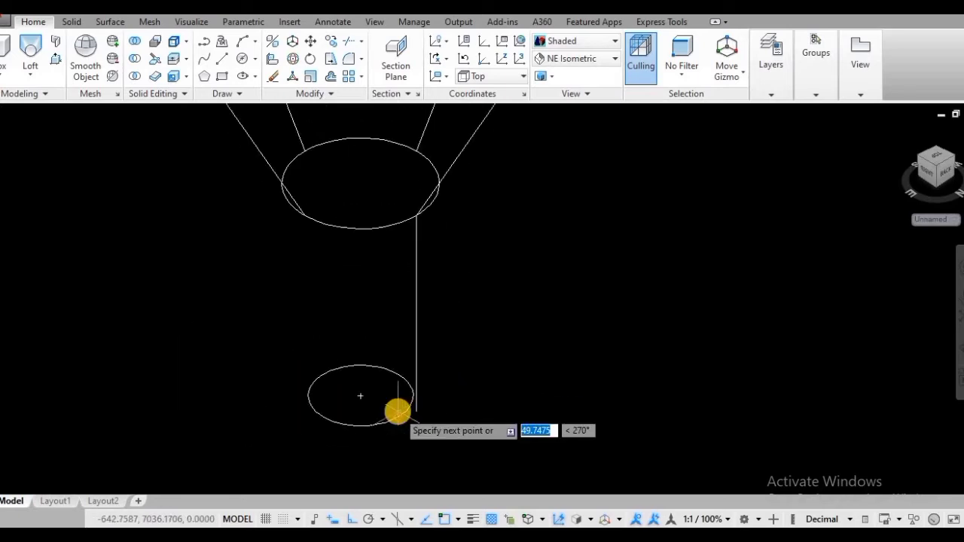
pyautogui.click(420, 149)
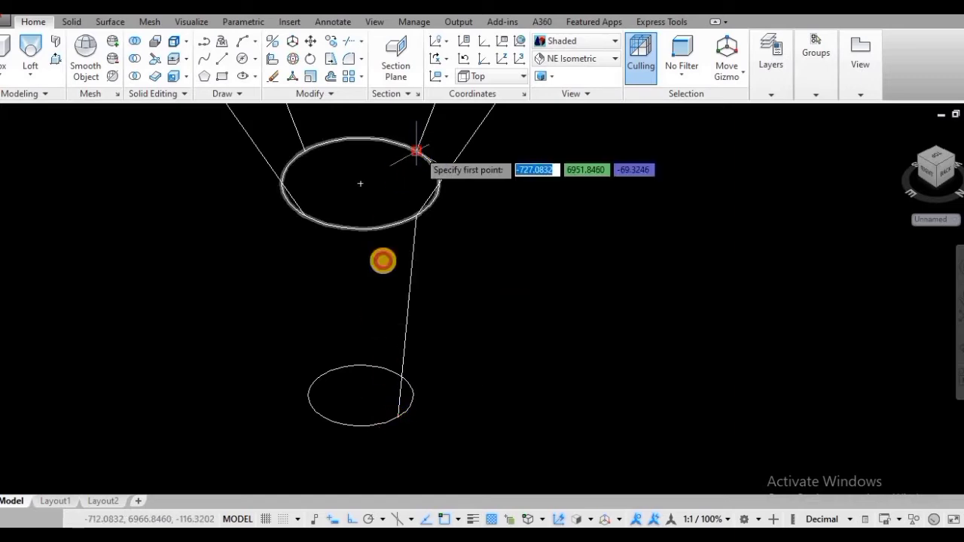
pyautogui.scroll(2, 369, 363)
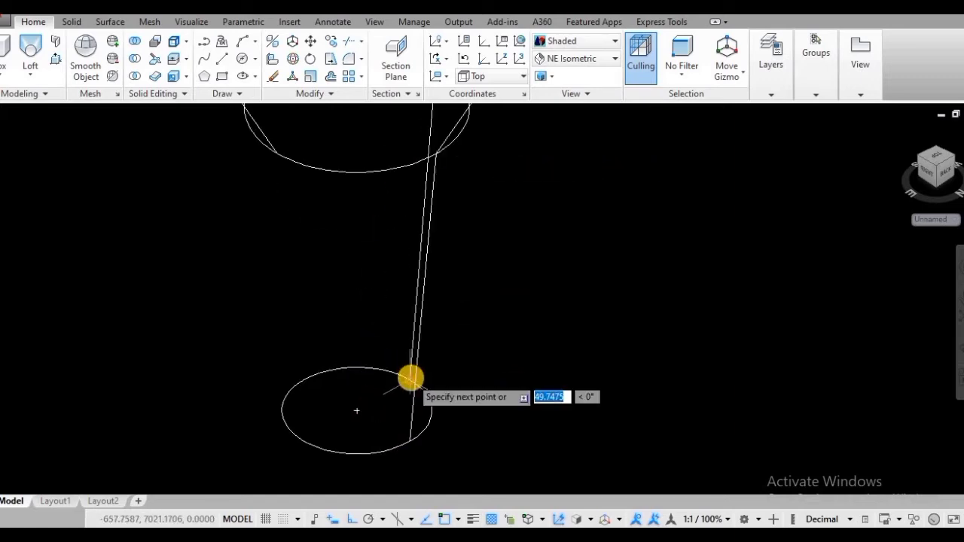
pyautogui.click(410, 379)
pyautogui.scroll(-2, 475, 305)
# Step: Draw two lines joining the middle circle's left-hand quadrant points to the matching quadrants of the smallest circle
pyautogui.press('Return')
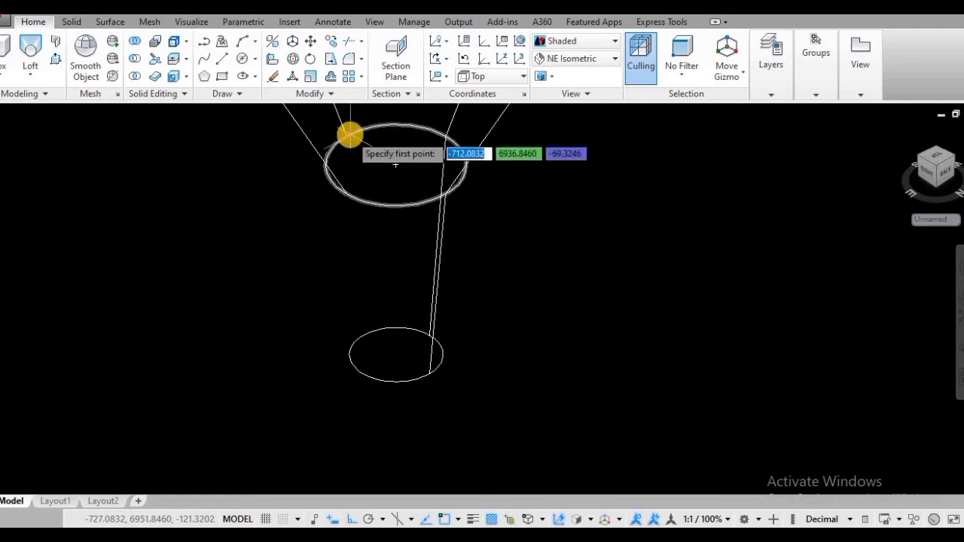
pyautogui.click(348, 138)
pyautogui.click(362, 333)
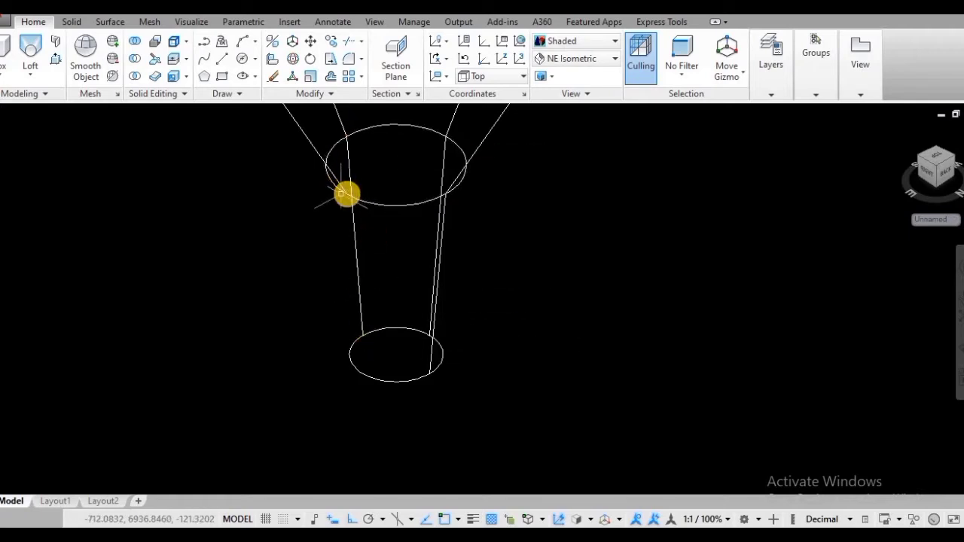
pyautogui.press('Return')
pyautogui.click(346, 194)
pyautogui.click(363, 373)
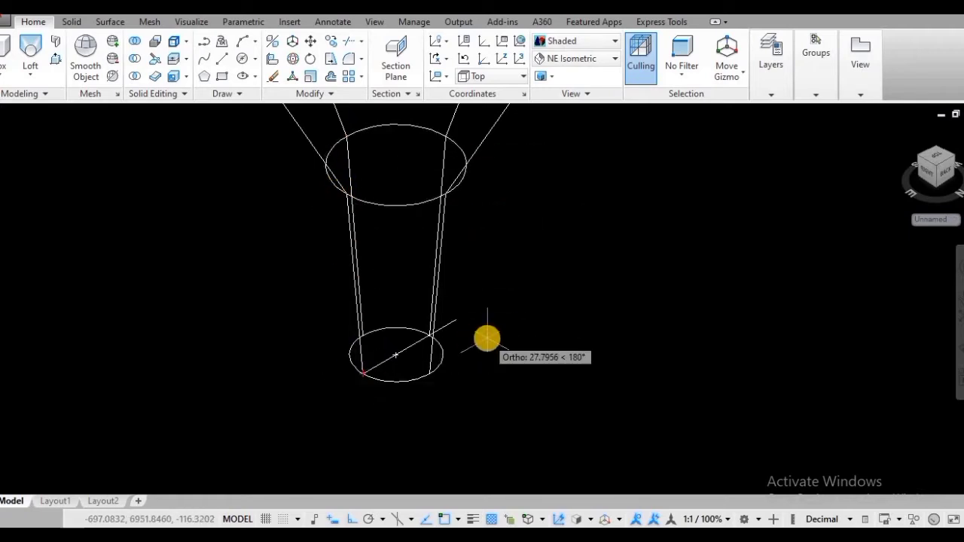
# Step: Restore the NE Isometric view with the whole funnel wireframe in sight
pyautogui.scroll(-4, 508, 341)
pyautogui.moveTo(512, 347)
pyautogui.keyDown('shift'); pyautogui.mouseDown(button='middle')
pyautogui.moveTo(527, 338)
pyautogui.moveTo(496, 371)
pyautogui.moveTo(503, 360)
pyautogui.mouseUp(button='middle'); pyautogui.keyUp('shift')
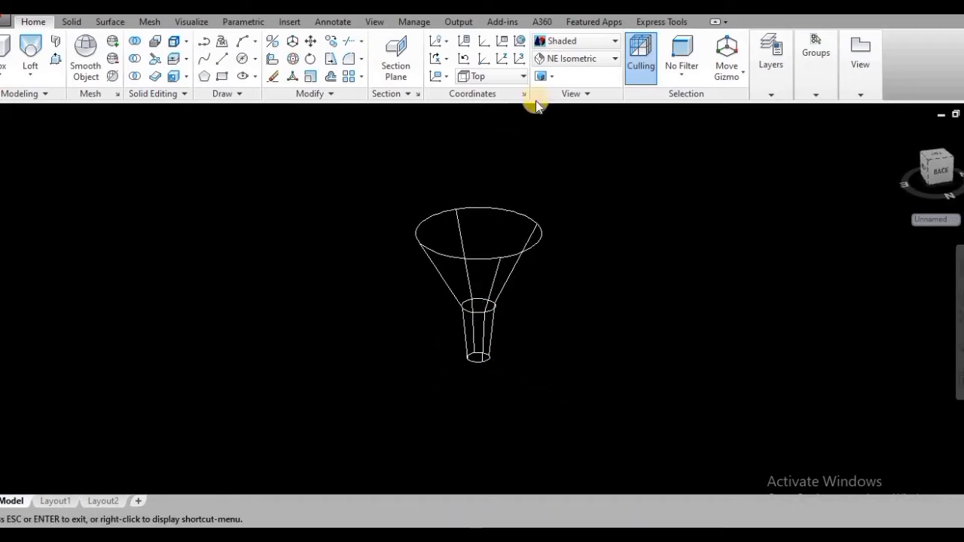
pyautogui.click(588, 66)
pyautogui.click(571, 191)
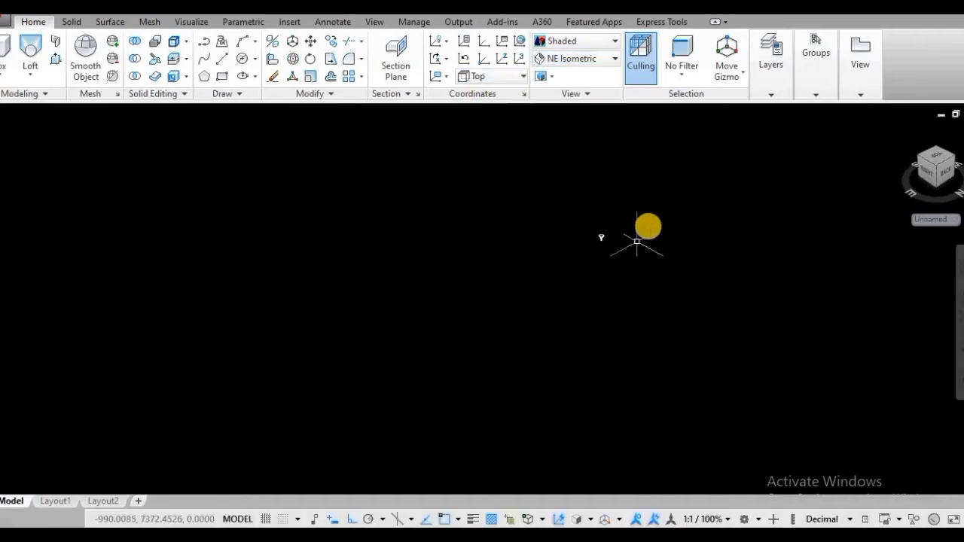
pyautogui.scroll(5, 256, 336)
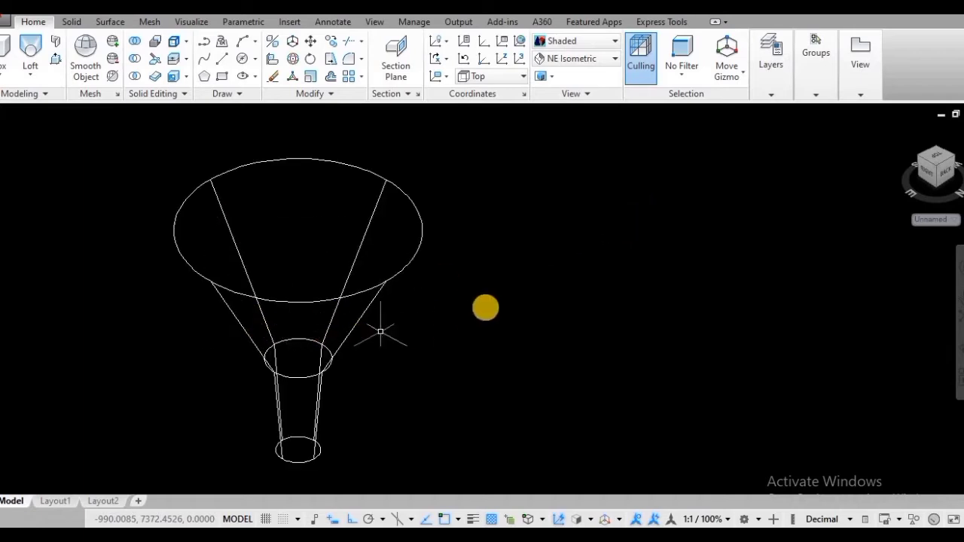
pyautogui.scroll(-2, 638, 273)
# Step: Copy the middle circle, the smallest circle and the four lines joining them 50 units to the side of the funnel
pyautogui.press('Return')
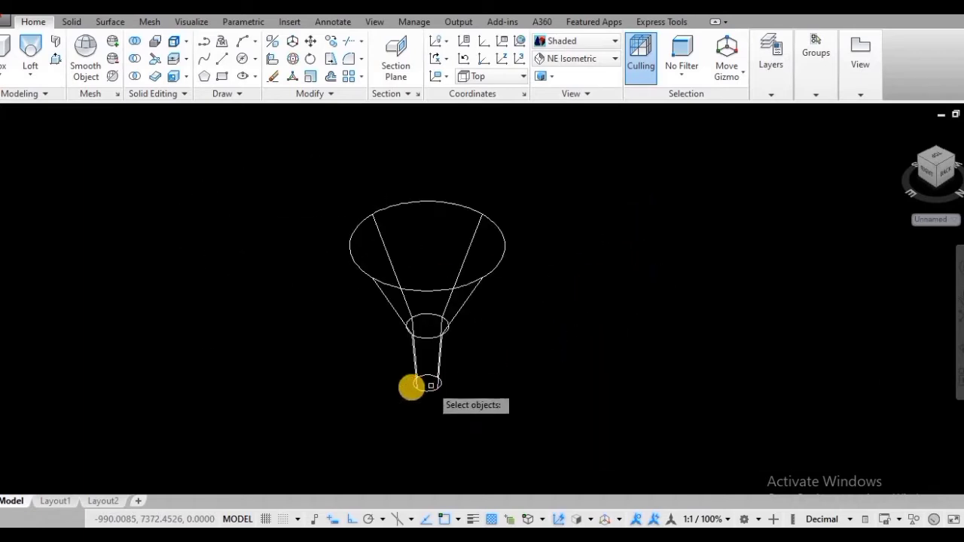
pyautogui.scroll(3, 421, 376)
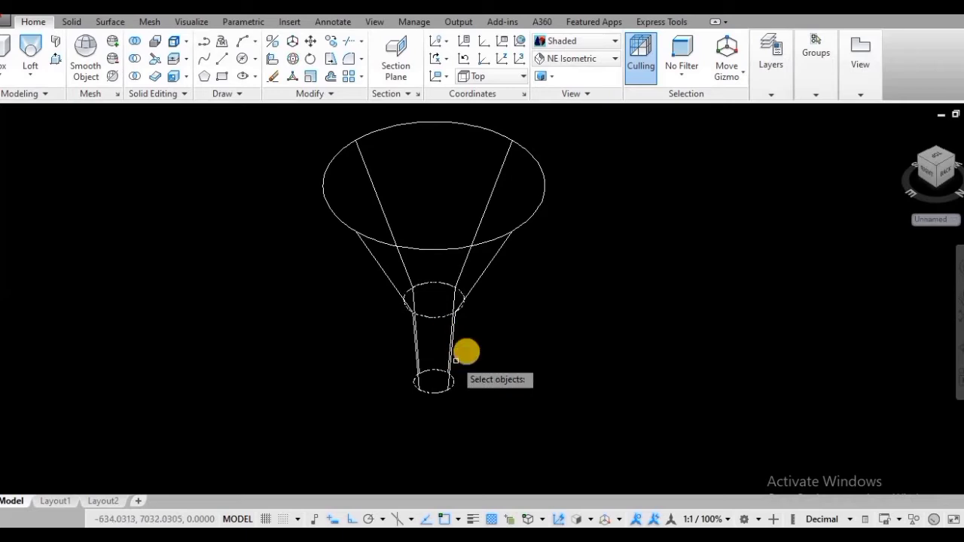
pyautogui.click(434, 361)
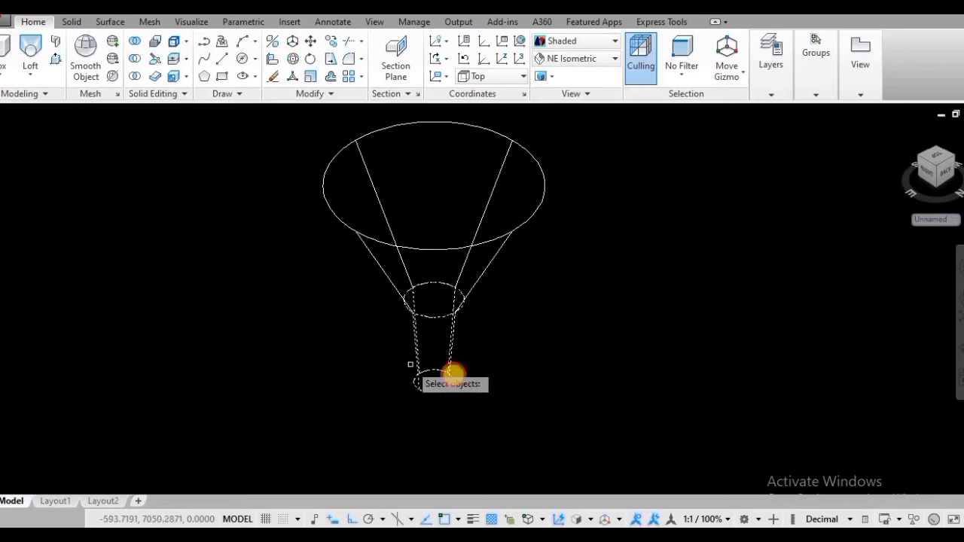
pyautogui.press('Return')
pyautogui.click(491, 416)
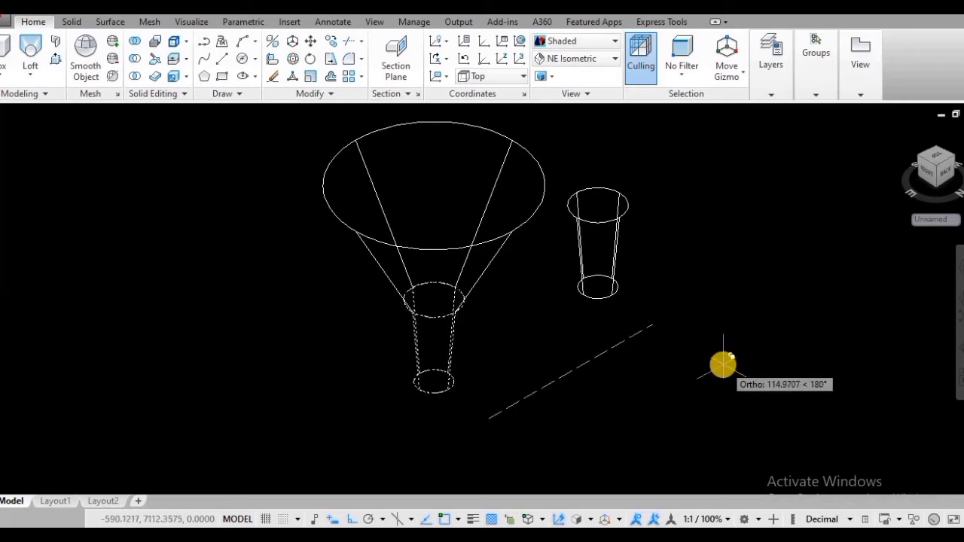
pyautogui.write('50')
pyautogui.press('Return')
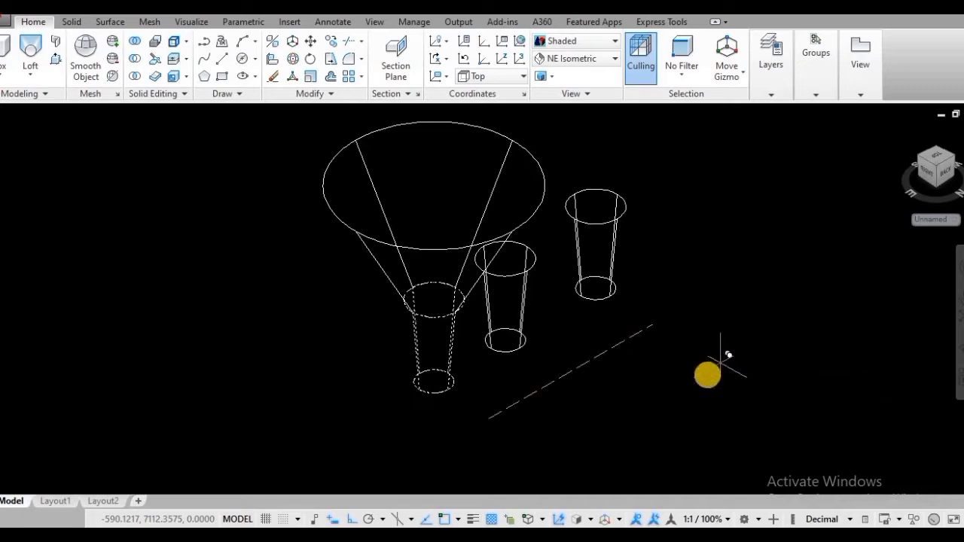
# Step: Loft the large circle to the middle circle as a cross-sections-only solid to form the funnel's cone
pyautogui.click(960, 350)
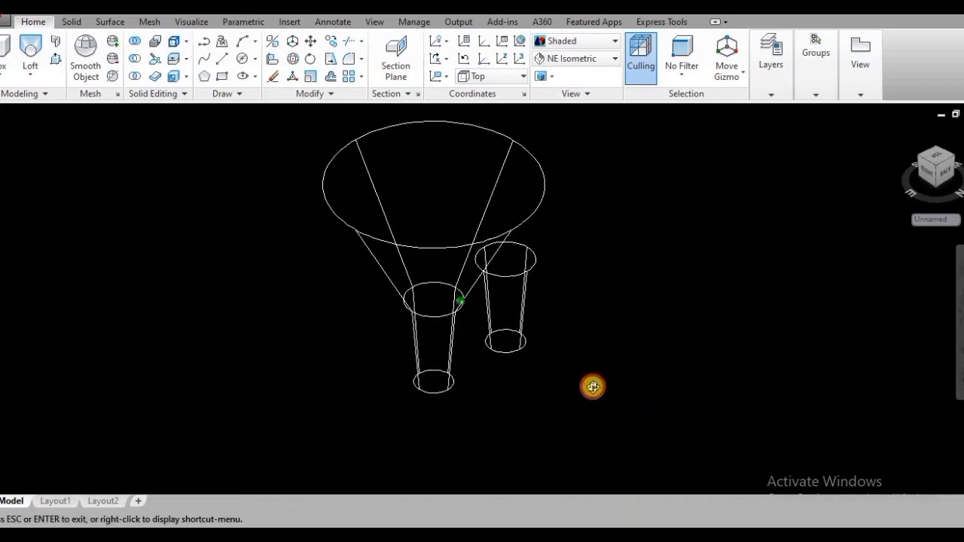
pyautogui.moveTo(592, 387); pyautogui.dragTo(675, 278)
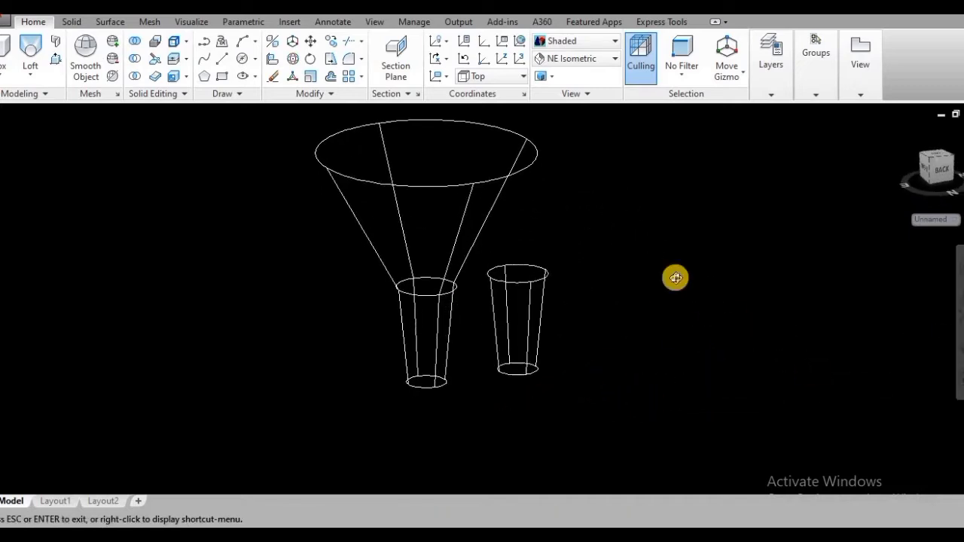
pyautogui.click(33, 49)
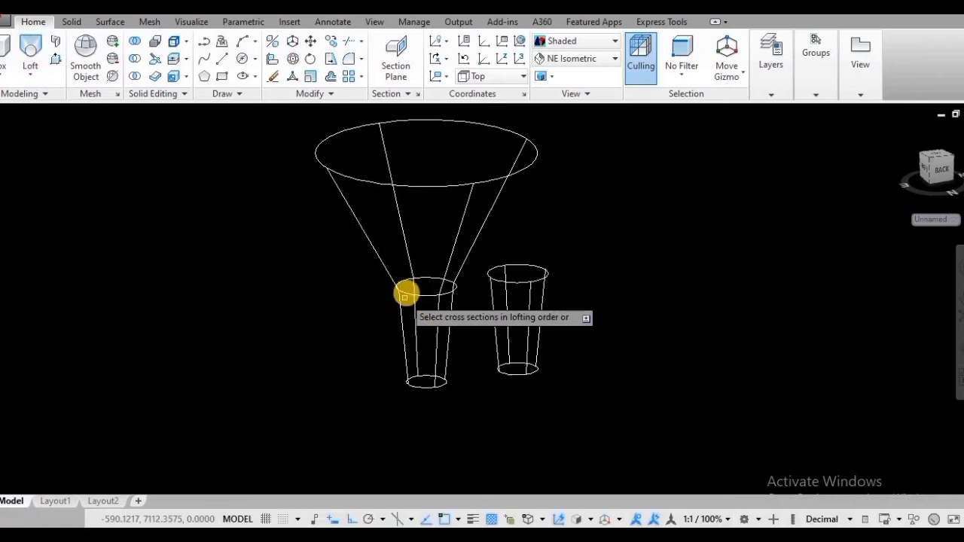
pyautogui.click(414, 186)
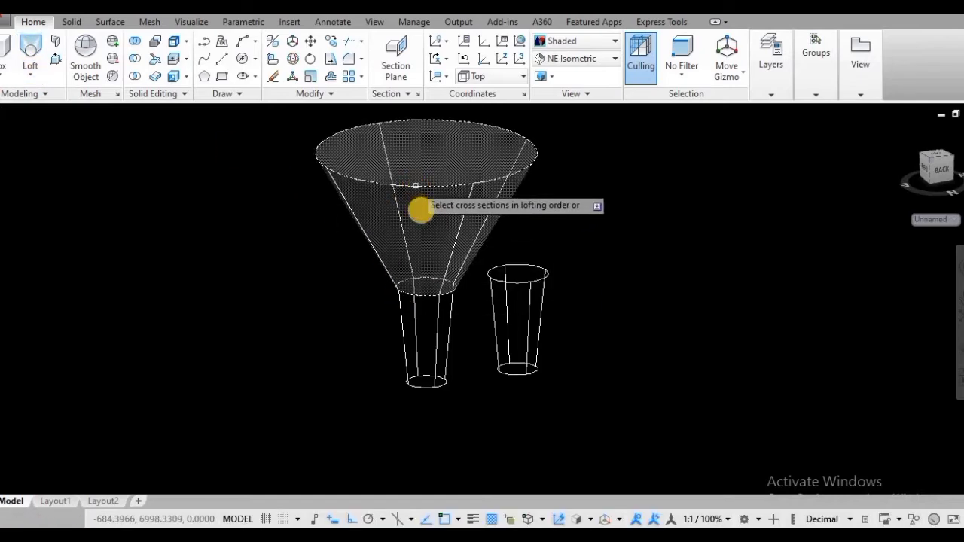
pyautogui.click(417, 280)
pyautogui.press('Return')
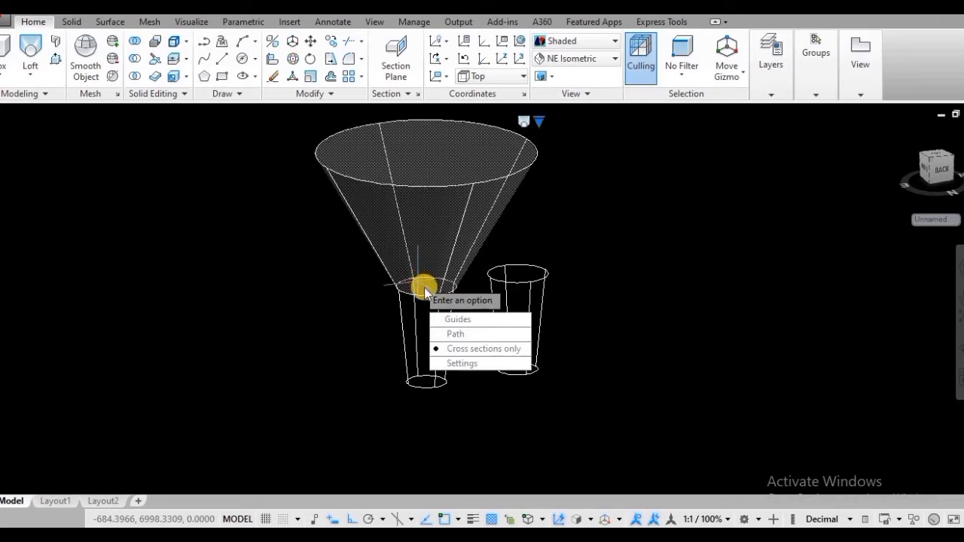
pyautogui.click(455, 348)
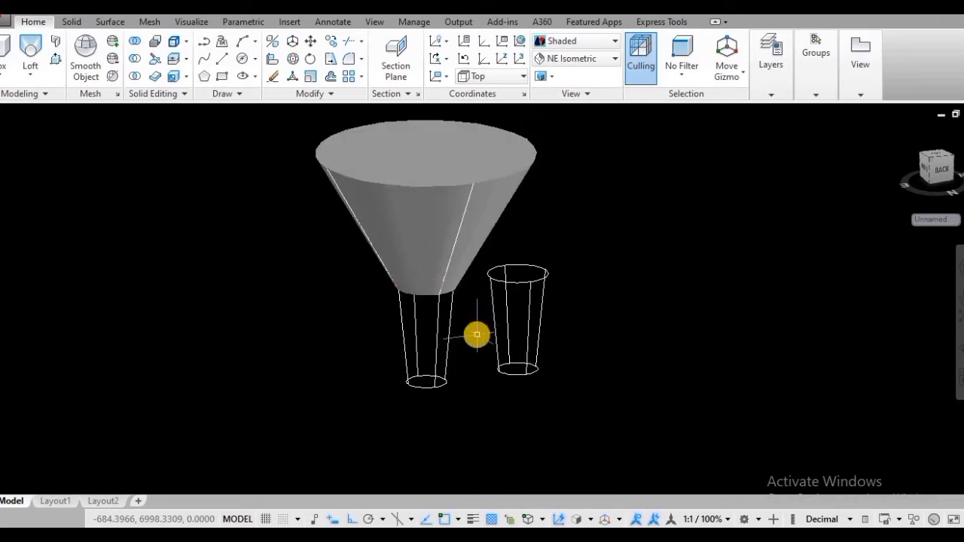
# Step: Loft the copied spout's upper circle to its lower circle using cross sections only
pyautogui.press('Return')
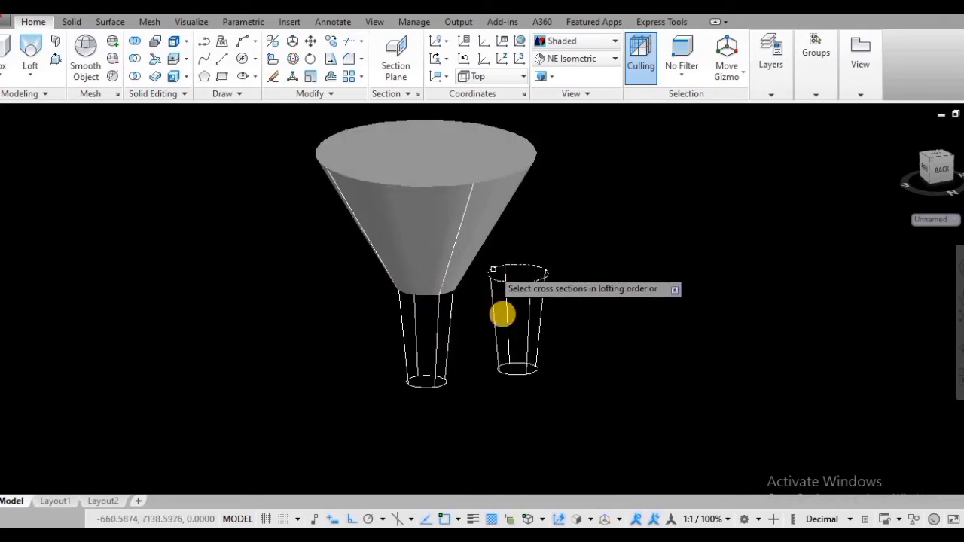
pyautogui.click(492, 269)
pyautogui.click(511, 372)
pyautogui.press('Return')
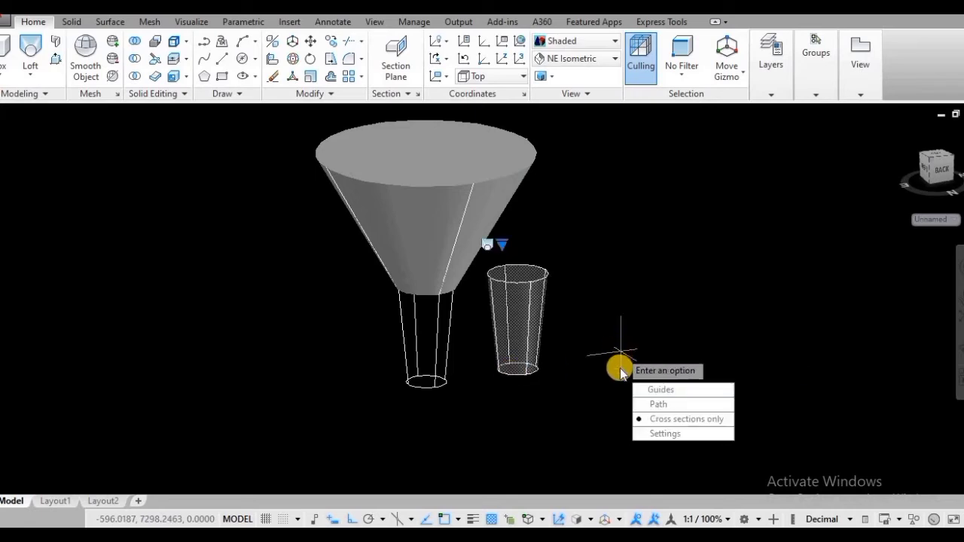
pyautogui.click(665, 420)
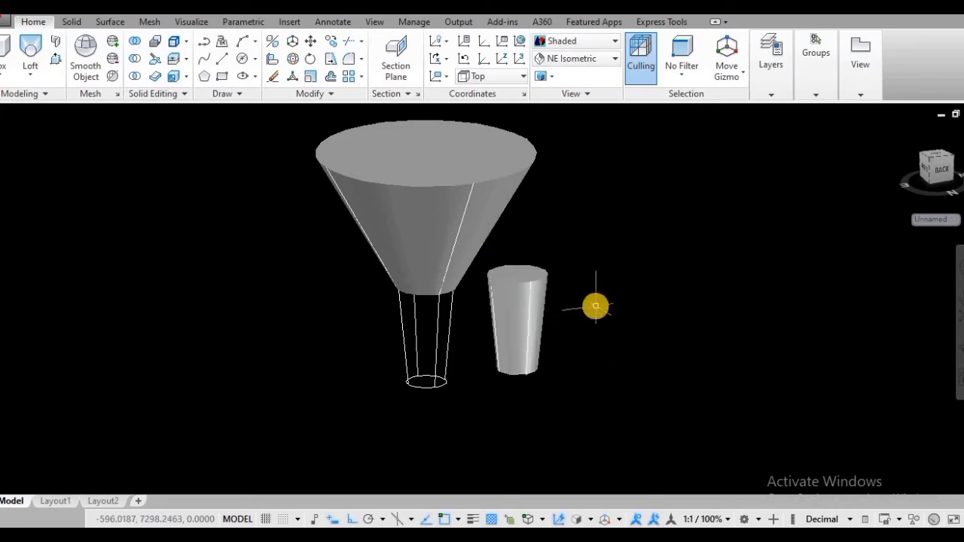
# Step: Delete the original spout's four connecting lines and smallest circle beneath the lofted cone
pyautogui.write('M')
pyautogui.press('Return')
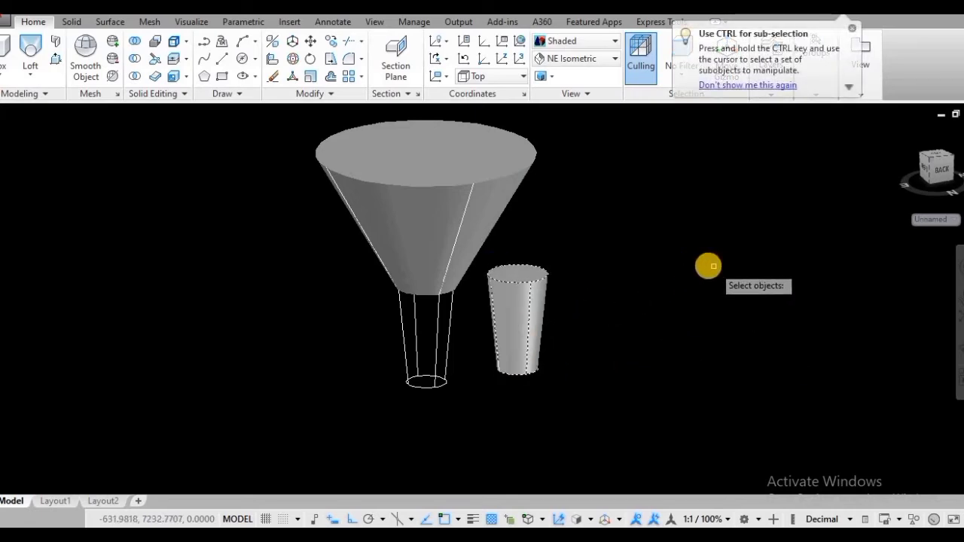
pyautogui.click(397, 385)
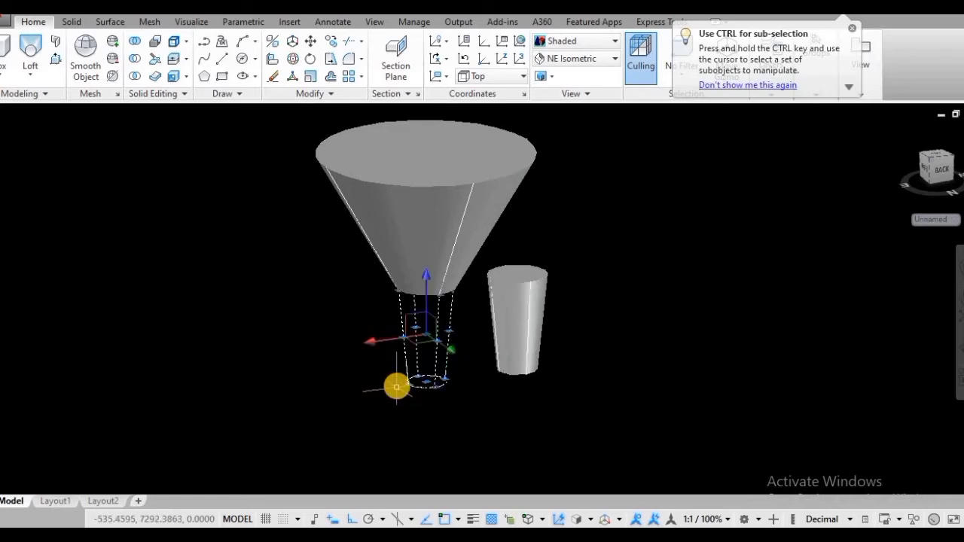
pyautogui.press('Delete')
# Step: Move the lofted spout from its top face centre to the centre of the cone's lower end
pyautogui.keyDown('shift'); pyautogui.moveTo(625, 407); pyautogui.dragTo(607, 385, button='middle'); pyautogui.keyUp('shift')
pyautogui.click(532, 269)
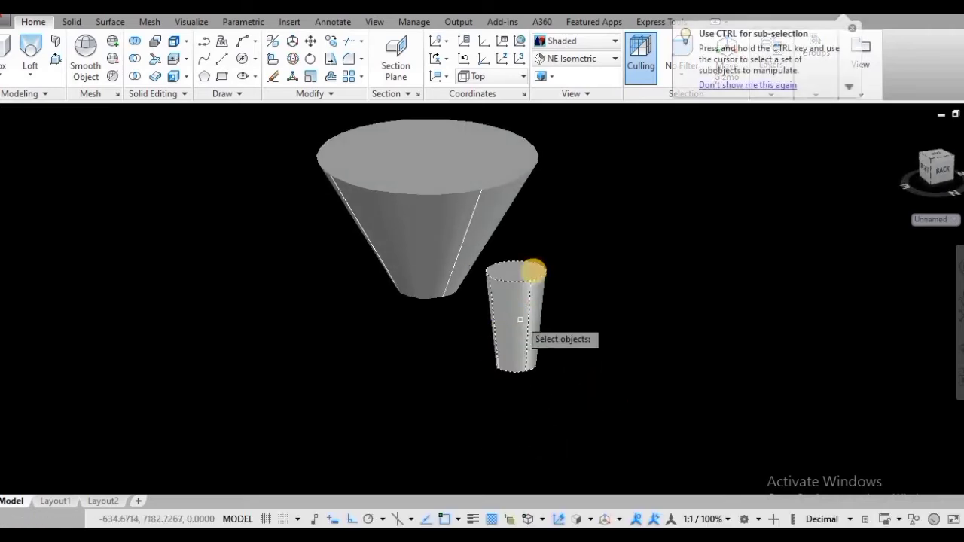
pyautogui.press('Return')
pyautogui.click(507, 271)
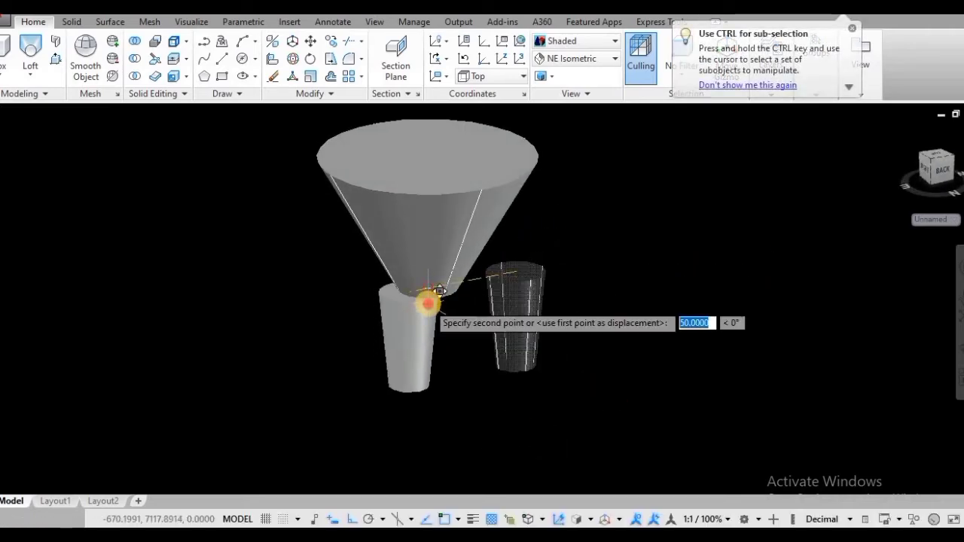
pyautogui.click(456, 296)
# Step: Delete the four leftover lines of the copied spout beside the funnel
pyautogui.scroll(3, 501, 317)
pyautogui.click(610, 279)
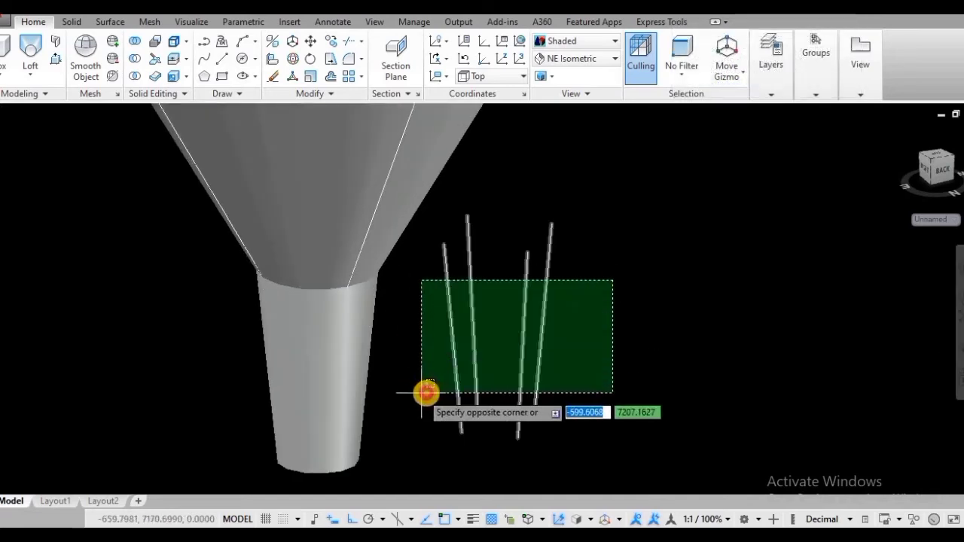
pyautogui.click(426, 394)
pyautogui.press('Delete')
# Step: Union the lofted cone and the spout into one solid
pyautogui.scroll(-3, 612, 336)
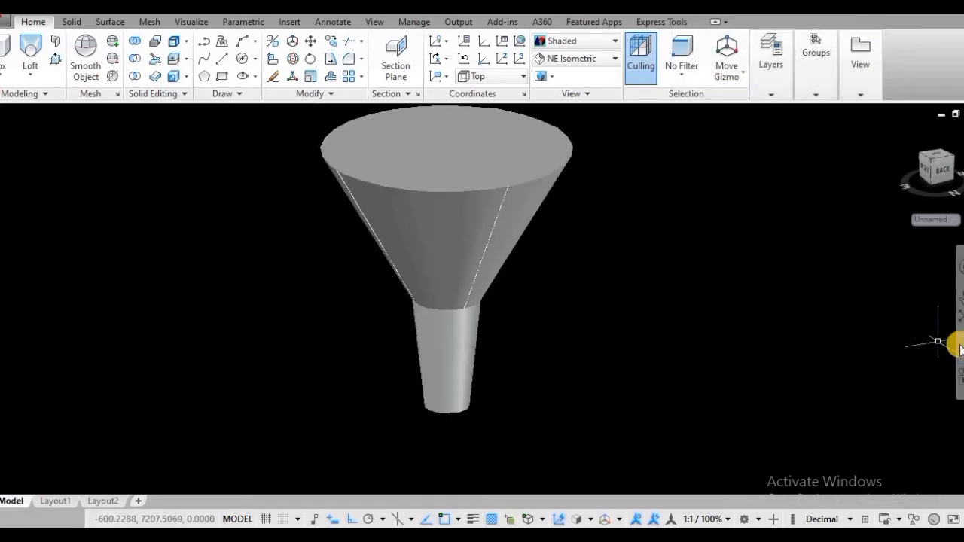
pyautogui.click(959, 346)
pyautogui.moveTo(610, 345)
pyautogui.mouseDown()
pyautogui.moveTo(557, 424)
pyautogui.moveTo(617, 407)
pyautogui.mouseUp()
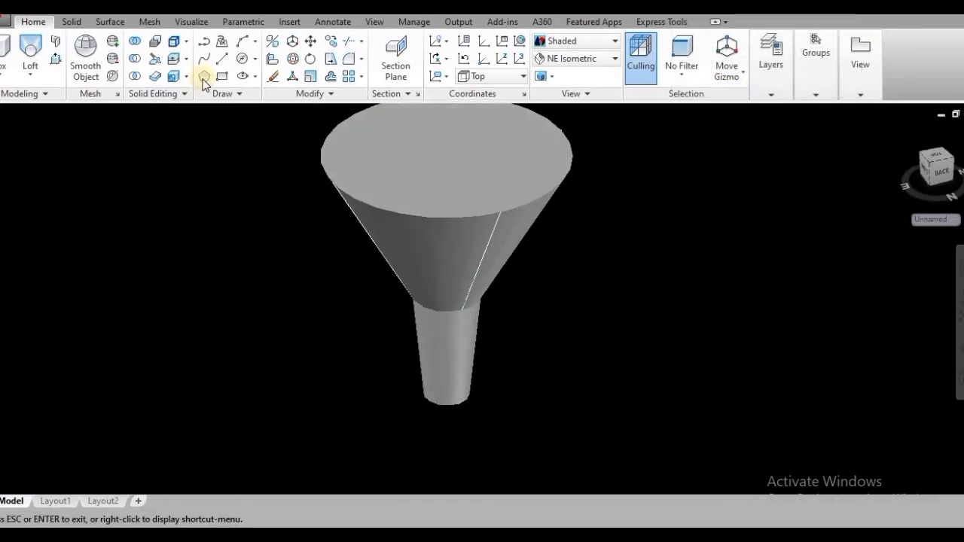
pyautogui.click(135, 42)
pyautogui.click(425, 288)
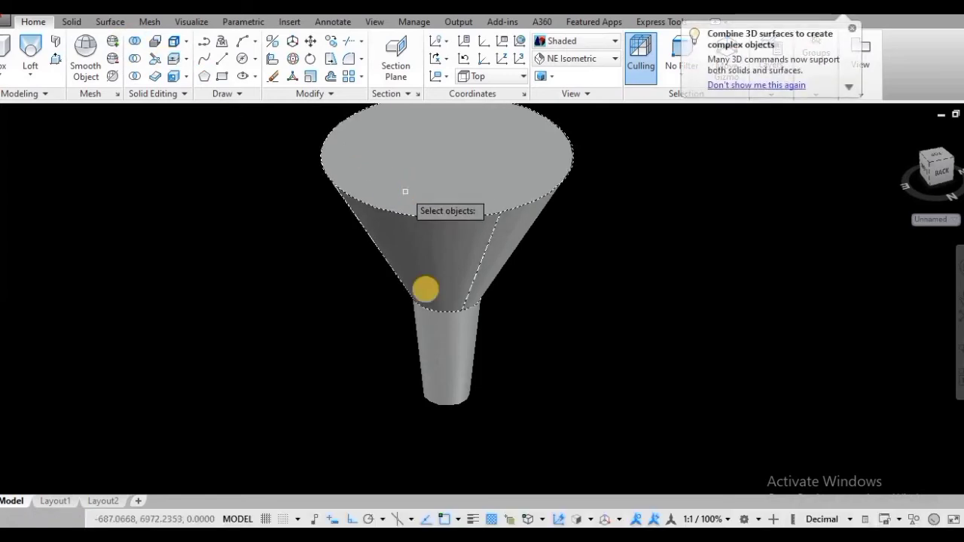
pyautogui.press('Return')
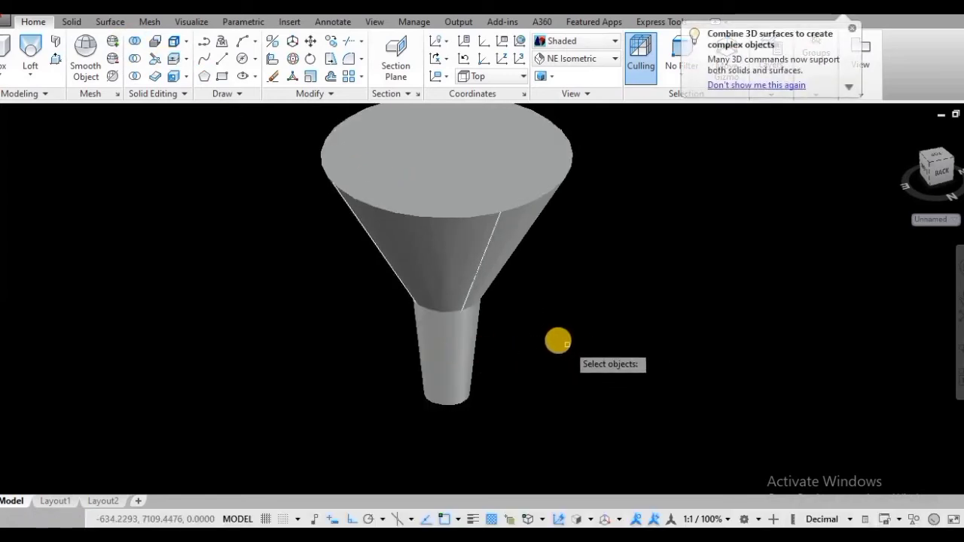
# Step: Shell the funnel solid, removing the cone's top face and the spout's bottom face so both ends are open
pyautogui.click(187, 79)
pyautogui.click(200, 156)
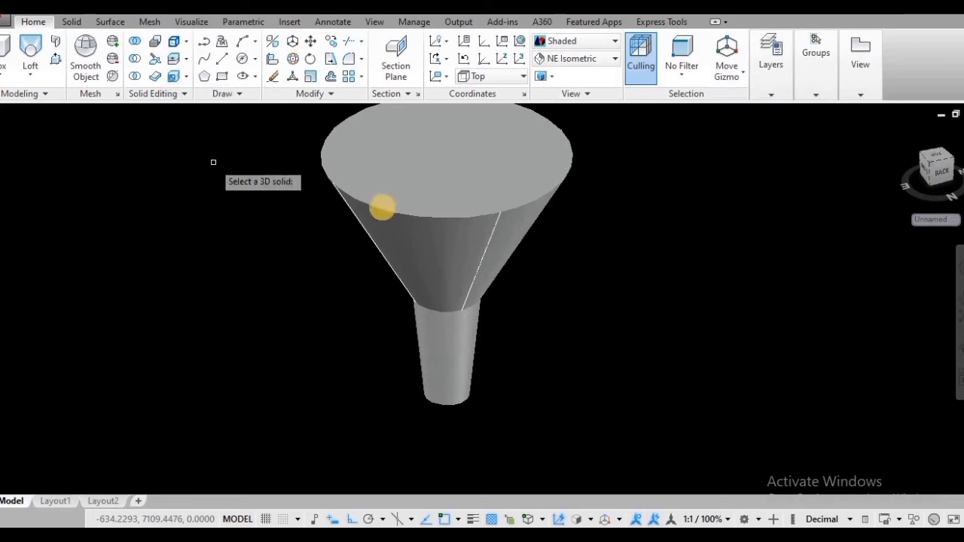
pyautogui.click(449, 251)
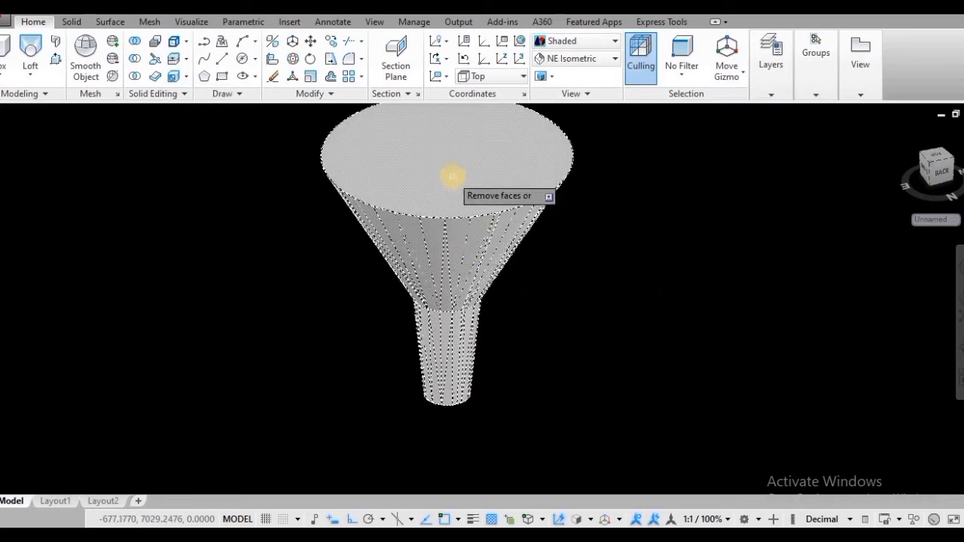
pyautogui.click(455, 185)
pyautogui.keyDown('shift'); pyautogui.moveTo(736, 393); pyautogui.dragTo(449, 388, button='middle'); pyautogui.keyUp('shift')
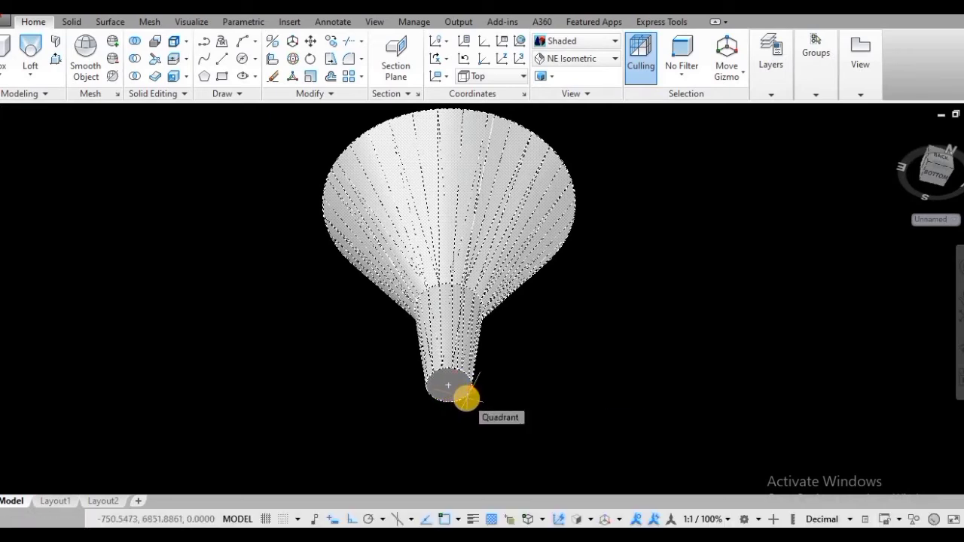
pyautogui.press('Return')
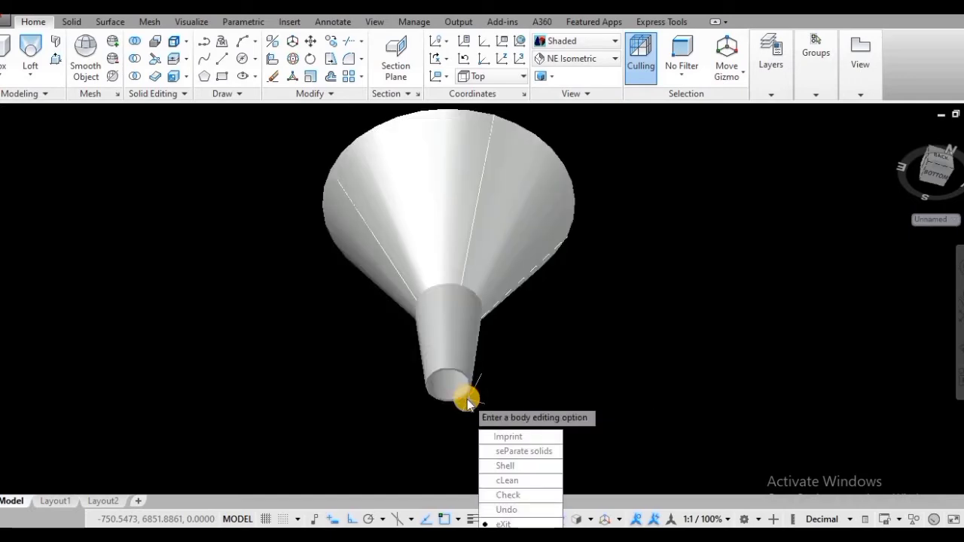
pyautogui.press('Escape')
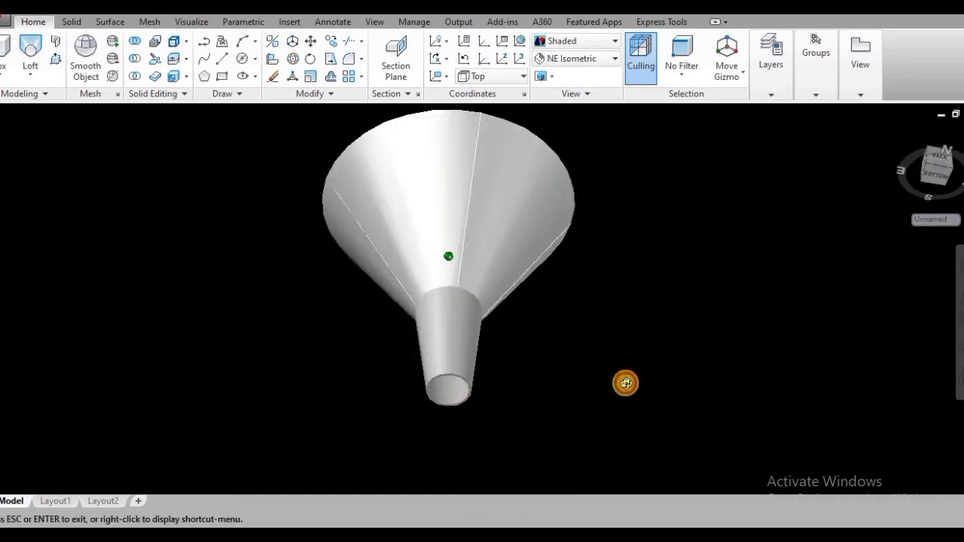
# Step: Move the shelled funnel sideways in the ortho direction, clear of the construction lines left along the cone
pyautogui.keyDown('shift'); pyautogui.moveTo(624, 381); pyautogui.dragTo(512, 143, button='middle'); pyautogui.keyUp('shift')
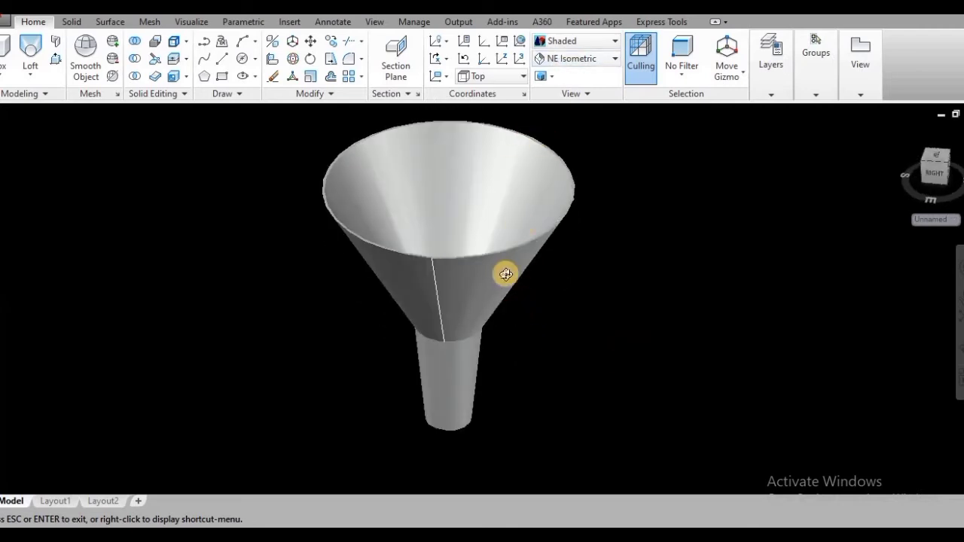
pyautogui.scroll(2, 491, 278)
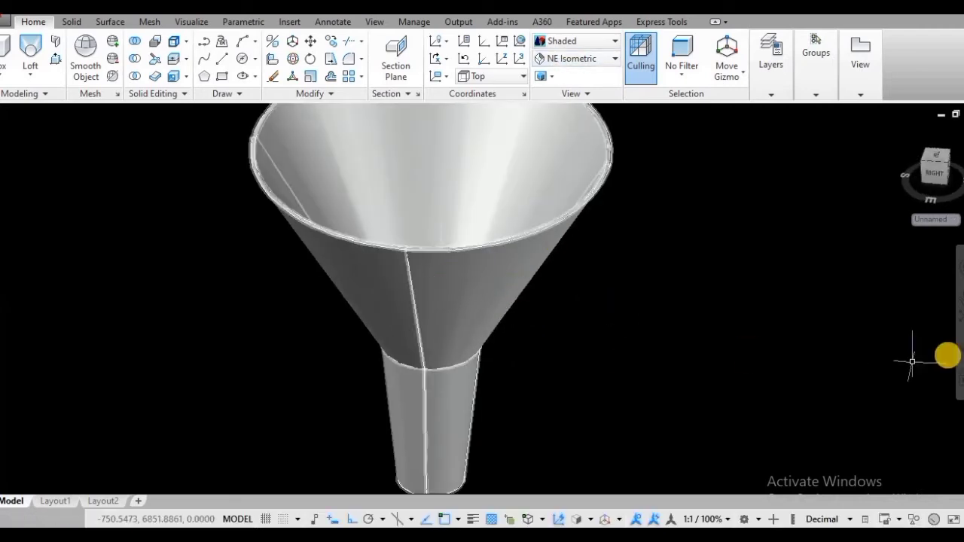
pyautogui.keyDown('shift'); pyautogui.moveTo(576, 248); pyautogui.dragTo(487, 365, button='middle'); pyautogui.keyUp('shift')
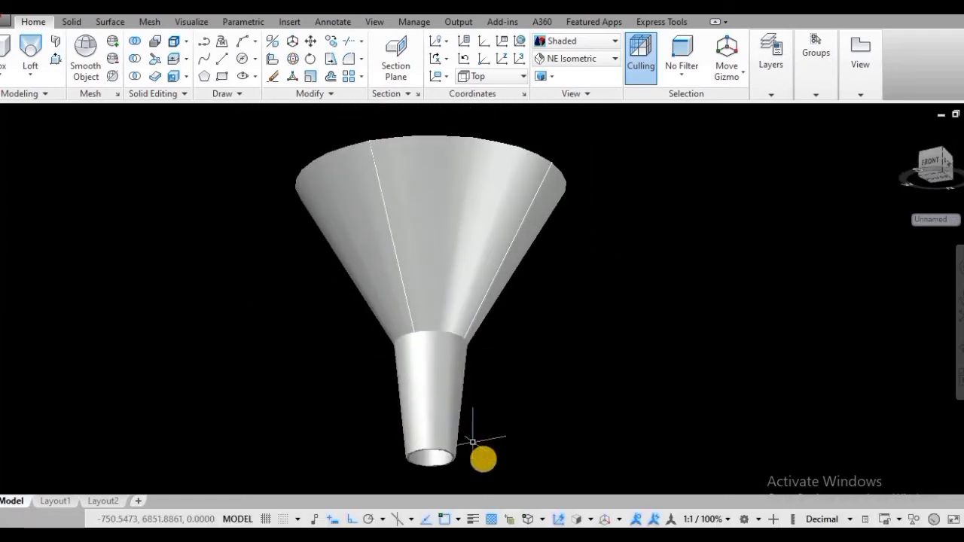
pyautogui.click(442, 434)
pyautogui.press('Return')
pyautogui.click(277, 401)
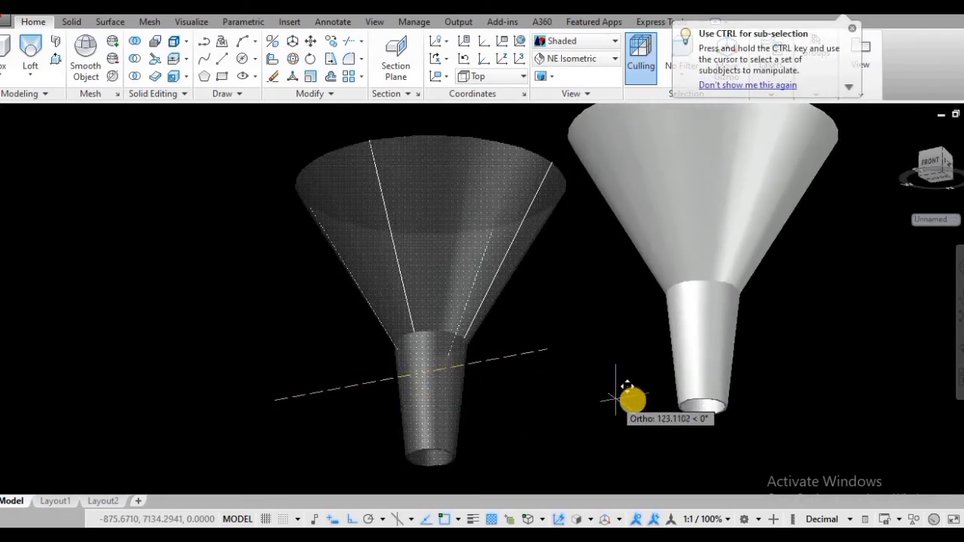
pyautogui.click(629, 402)
# Step: Delete the leftover construction lines at the funnel's original position
pyautogui.click(555, 241)
pyautogui.click(307, 306)
pyautogui.press('Delete')
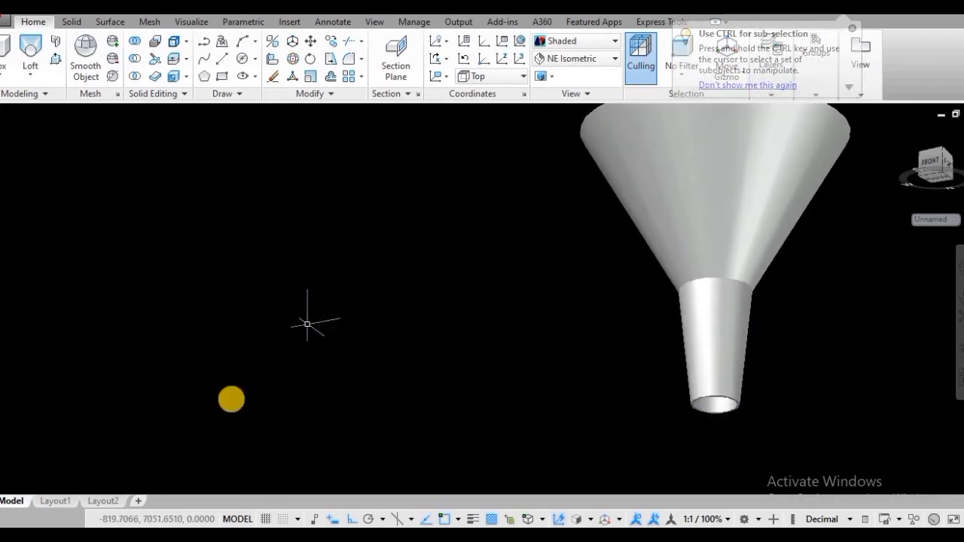
# Step: Move the funnel back toward its original position, and shift it slightly downward with a second move
pyautogui.write('m')
pyautogui.press('Return')
pyautogui.click(690, 339)
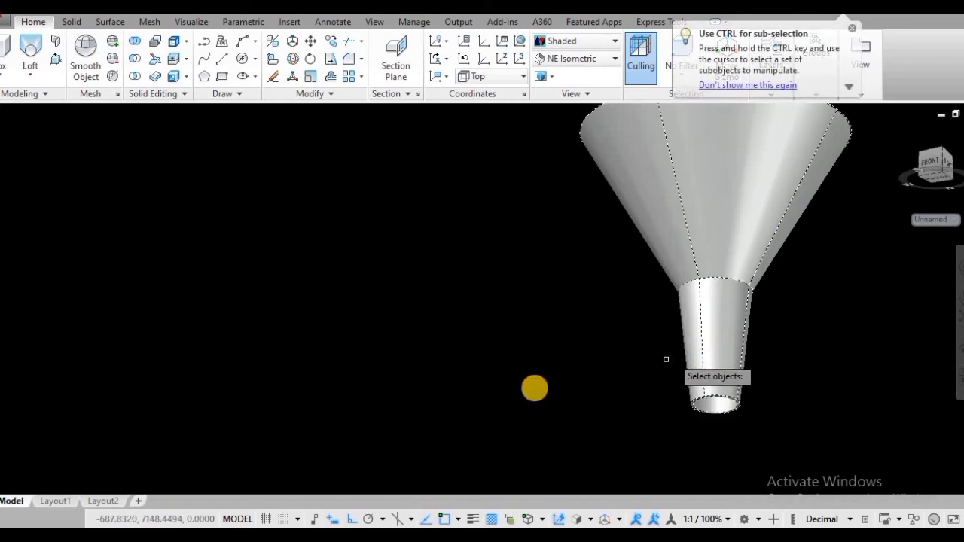
pyautogui.press('Return')
pyautogui.click(534, 390)
pyautogui.click(324, 433)
pyautogui.press('Return')
pyautogui.click(530, 311)
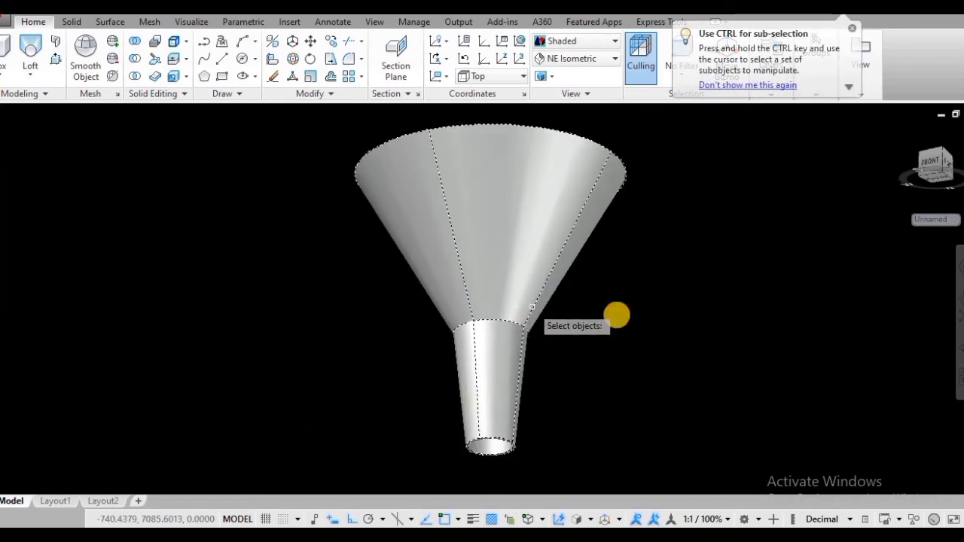
pyautogui.press('Return')
pyautogui.click(624, 311)
pyautogui.click(624, 337)
# Step: Set the funnel solid's color to Blue in its properties
pyautogui.click(953, 338)
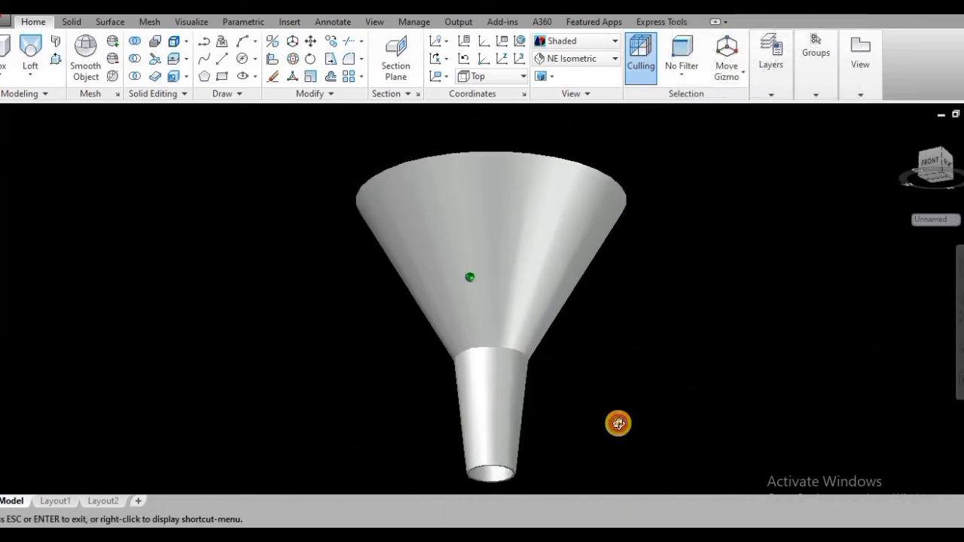
pyautogui.moveTo(617, 421); pyautogui.dragTo(552, 332)
pyautogui.press('Escape')
pyautogui.click(532, 303)
pyautogui.hotkey('ctrl', '1')
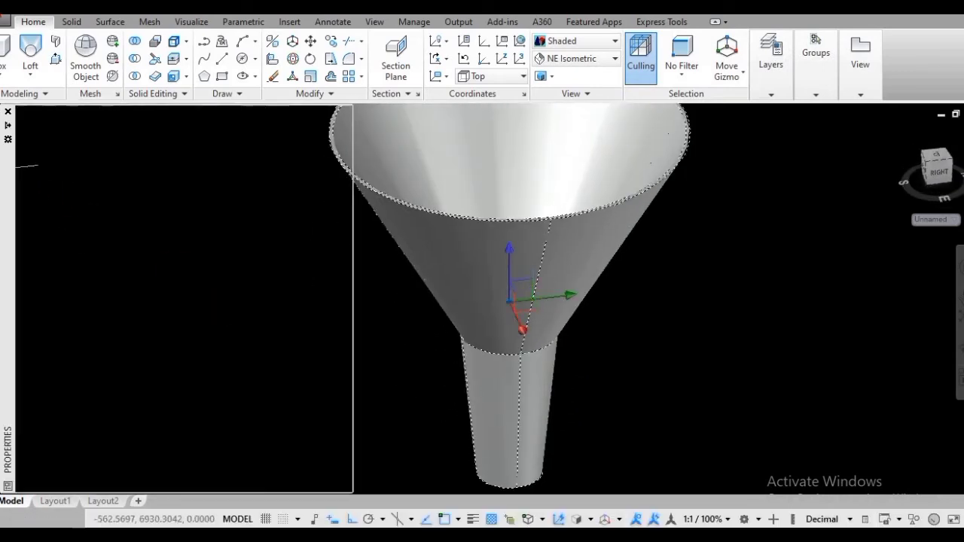
pyautogui.click(334, 156)
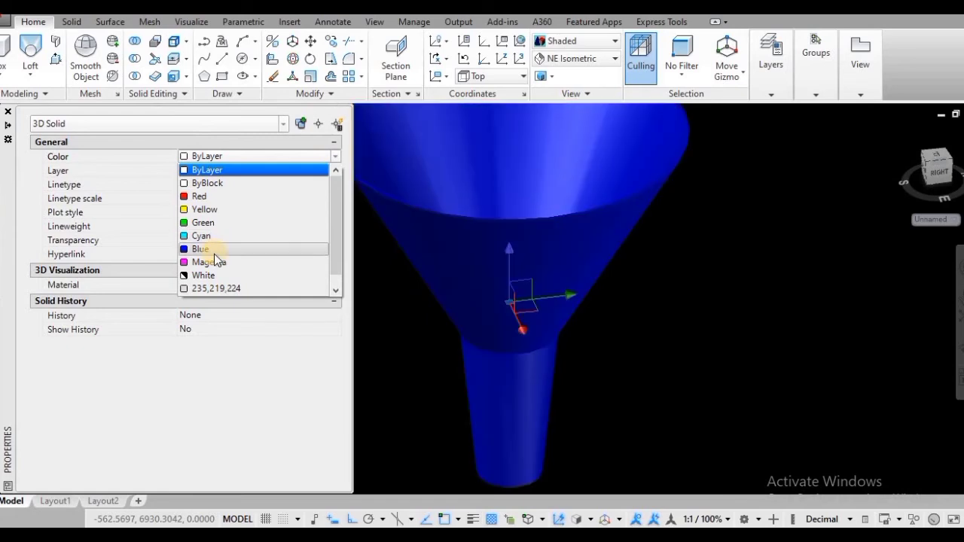
pyautogui.click(214, 253)
pyautogui.hotkey('ctrl', '1')
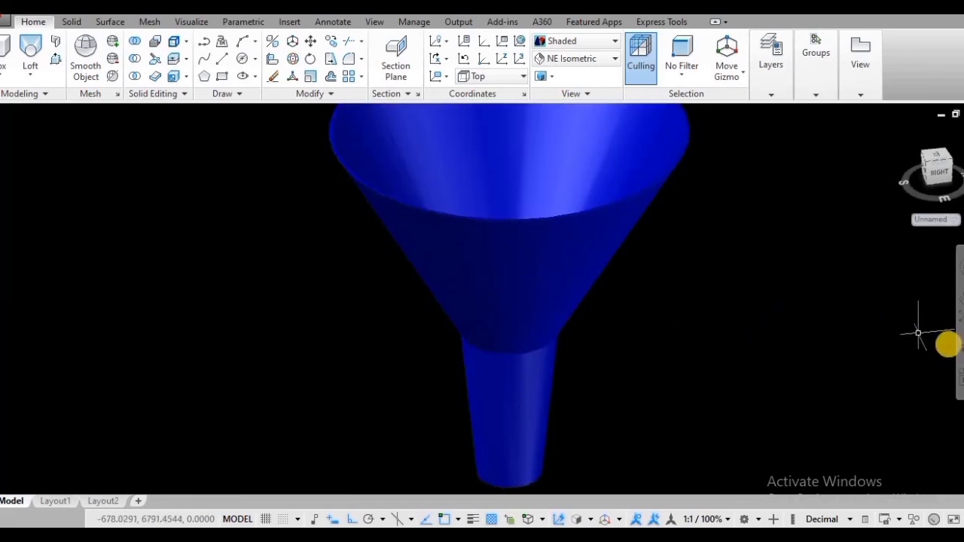
# Step: Examine the blue funnel's outside, spout opening and hollow interior from several angles with Free Orbit and Orbit
pyautogui.keyDown('shift'); pyautogui.moveTo(669, 408); pyautogui.dragTo(637, 344, button='middle'); pyautogui.keyUp('shift')
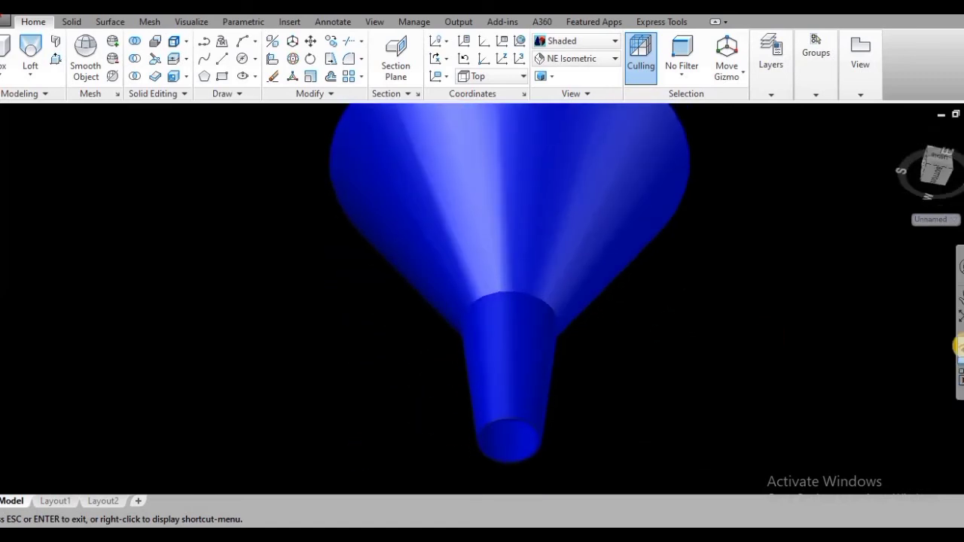
pyautogui.click(959, 360)
pyautogui.click(904, 389)
pyautogui.moveTo(489, 452); pyautogui.dragTo(608, 287)
pyautogui.moveTo(528, 357); pyautogui.dragTo(526, 391)
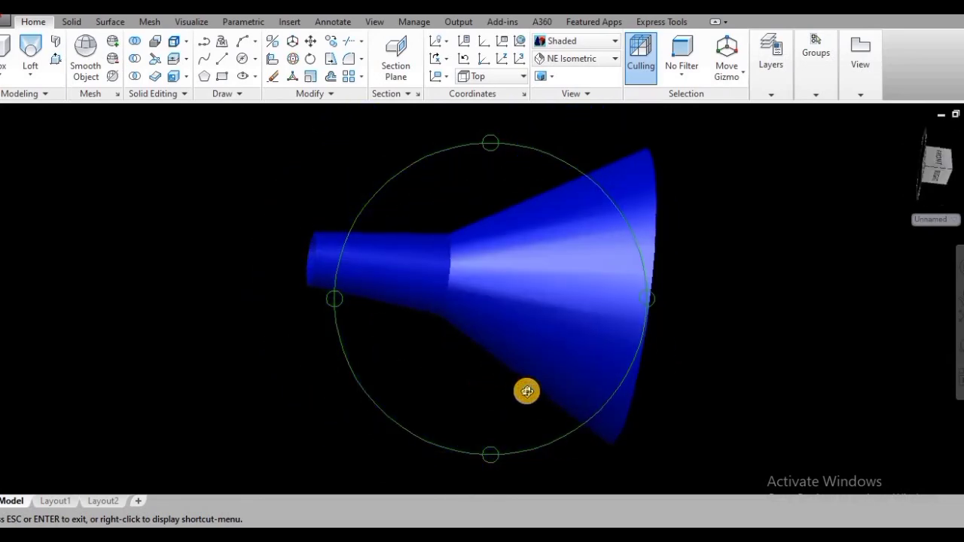
pyautogui.press('Escape')
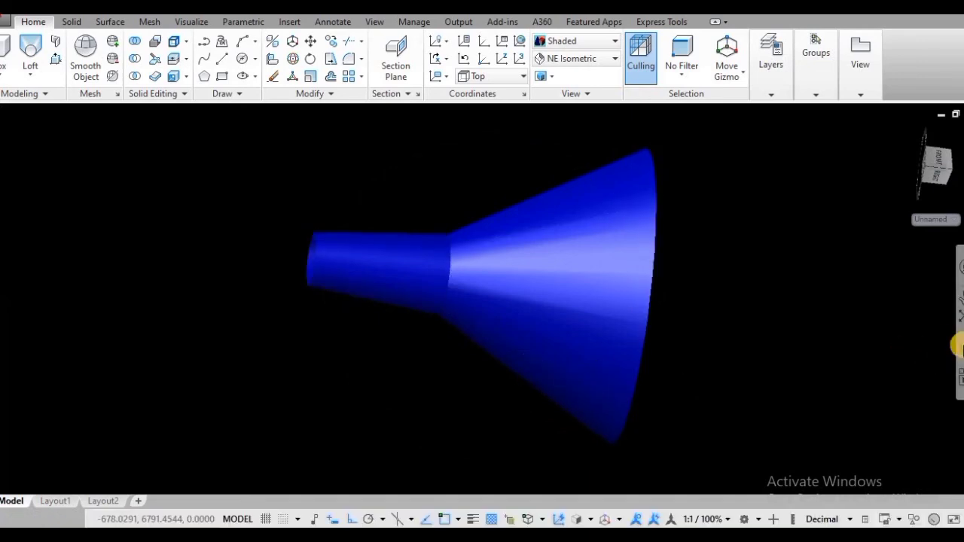
pyautogui.click(961, 344)
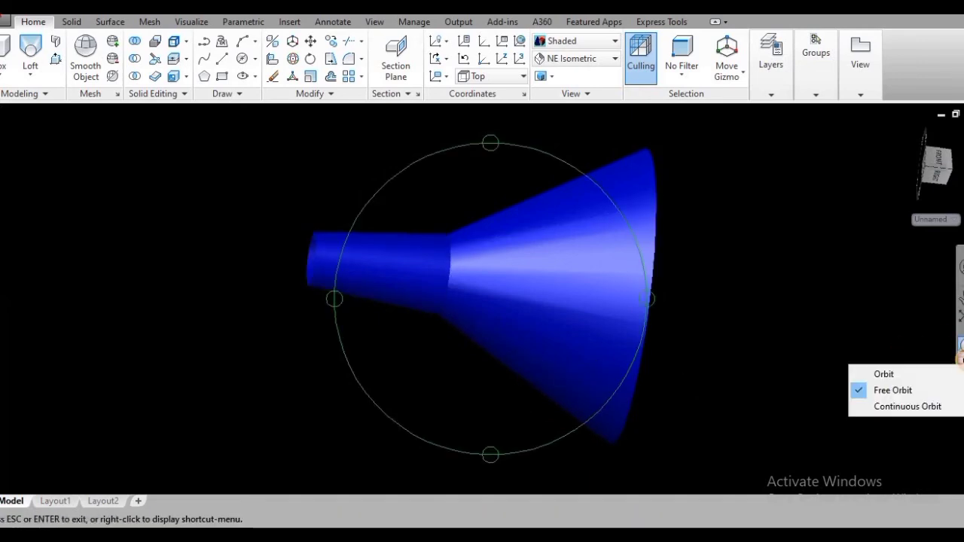
pyautogui.click(883, 375)
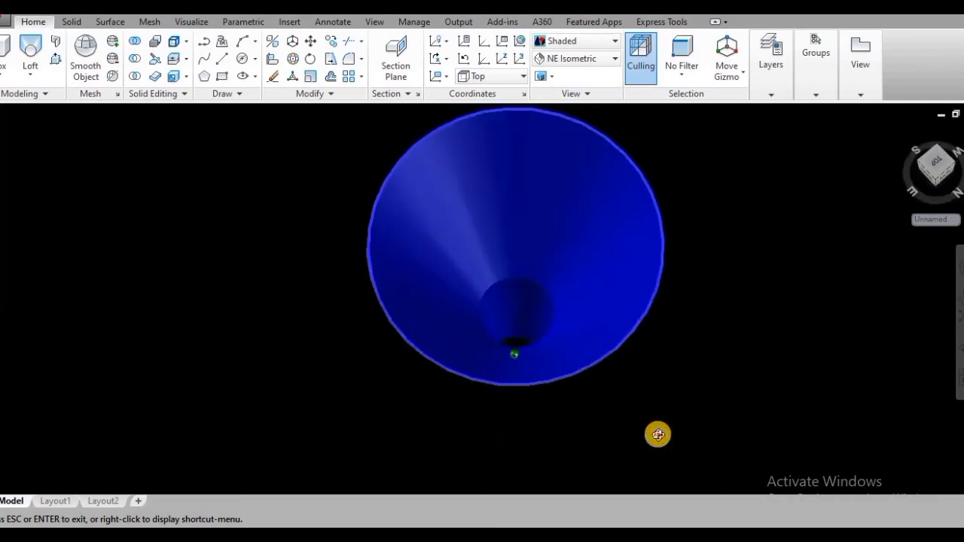